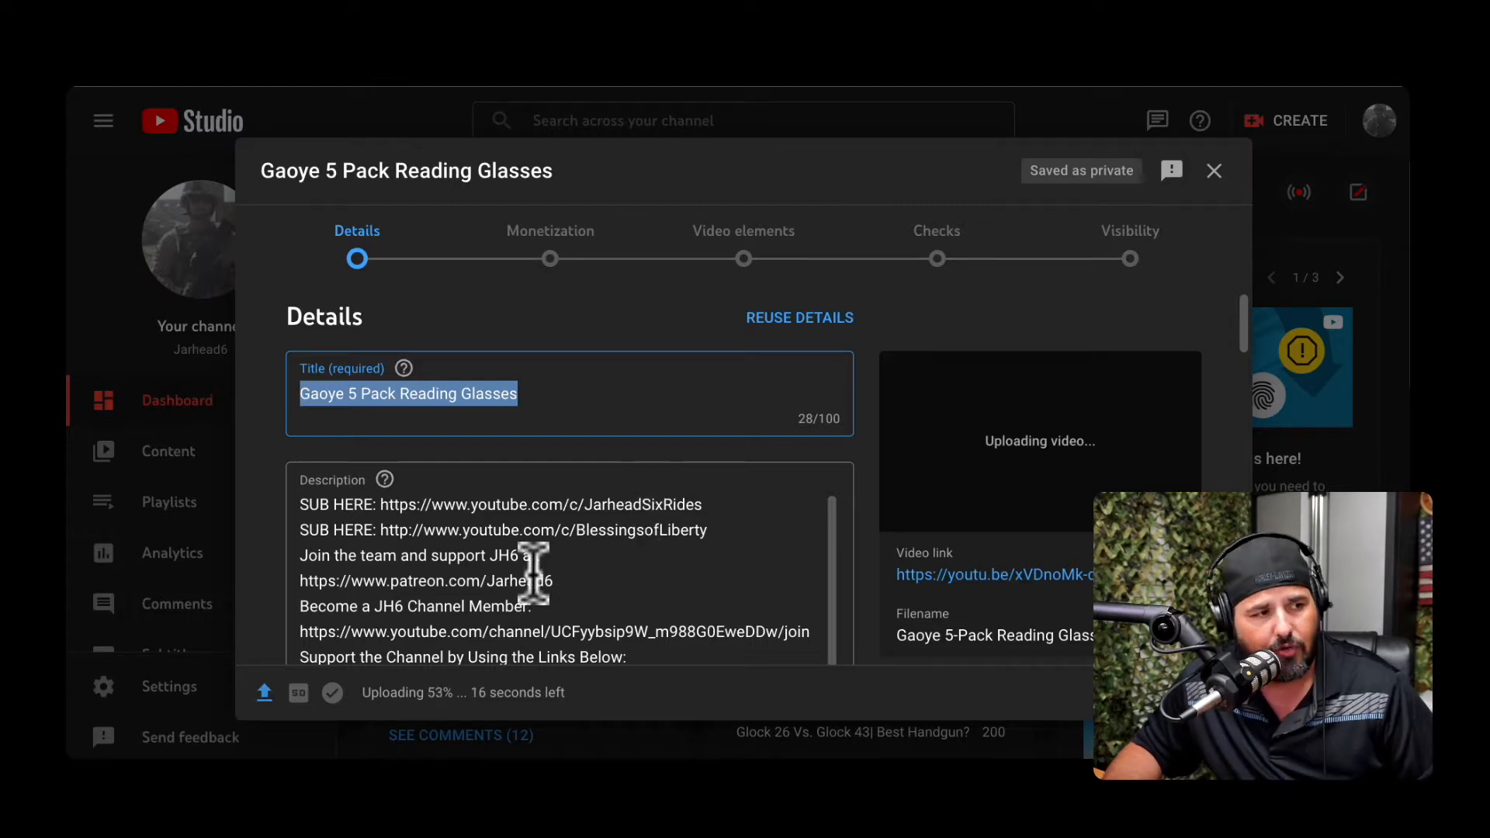
Insert the line "In this video, I am talk......" above the subscribe links in the description, separated by a blank line
left_click_drag(472, 505, 475, 529)
scroll(549, 549, "down", 5)
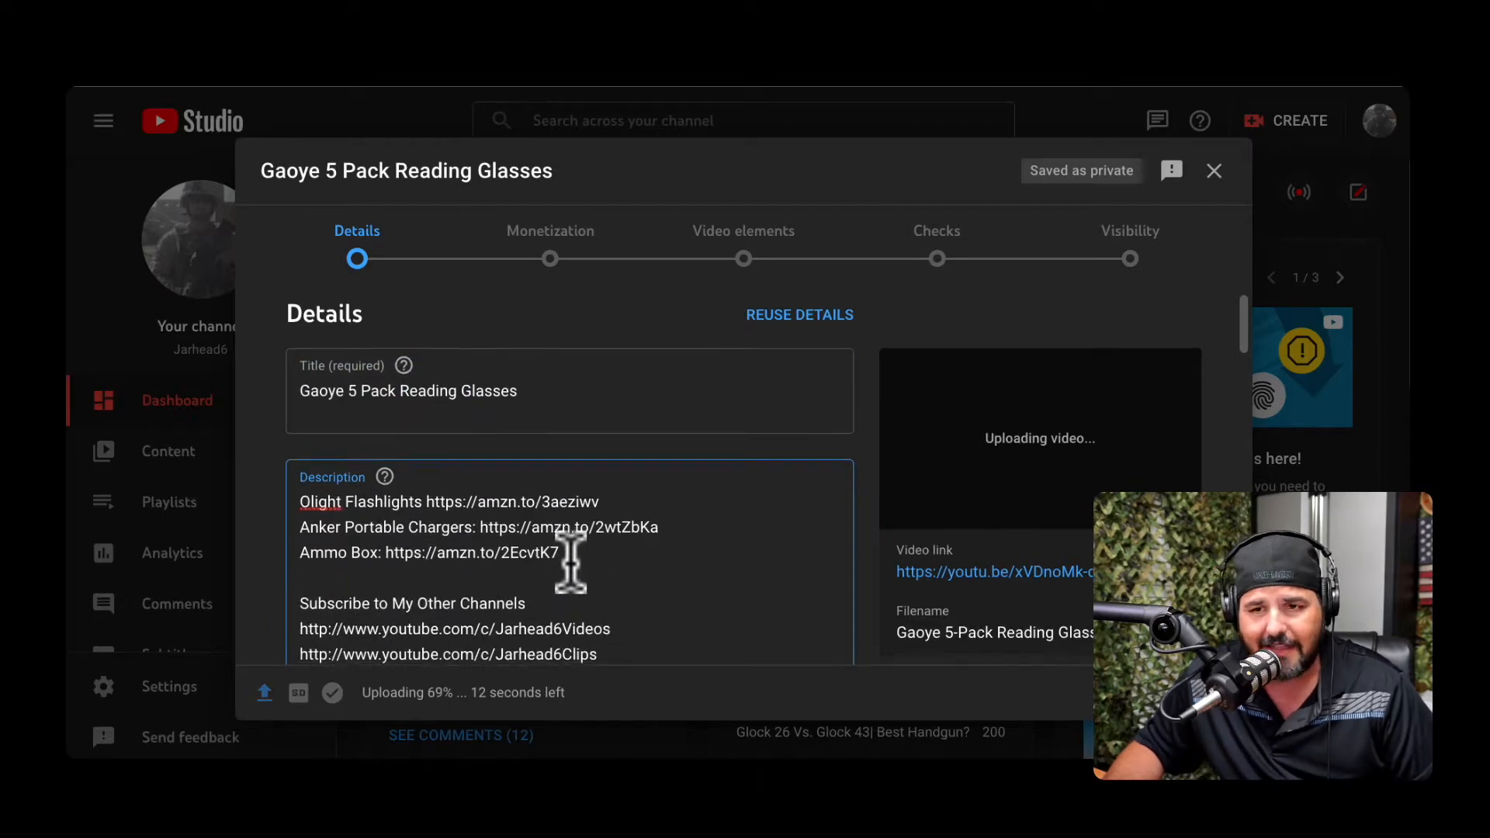
scroll(572, 566, "down", 1)
scroll(551, 552, "up", 5)
scroll(404, 547, "up", 1)
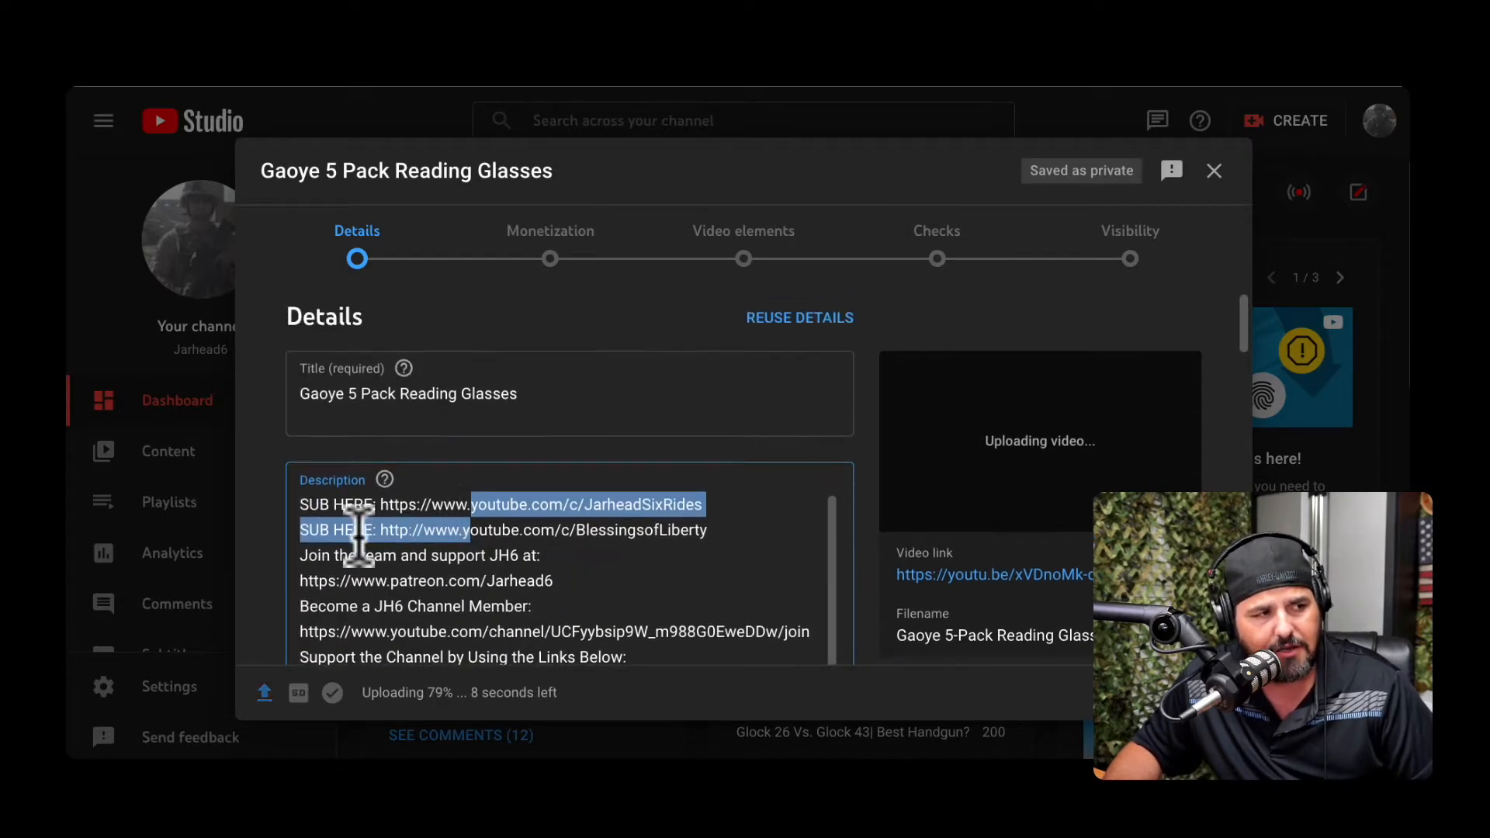
left_click(304, 503)
key("Return")
key("Return")
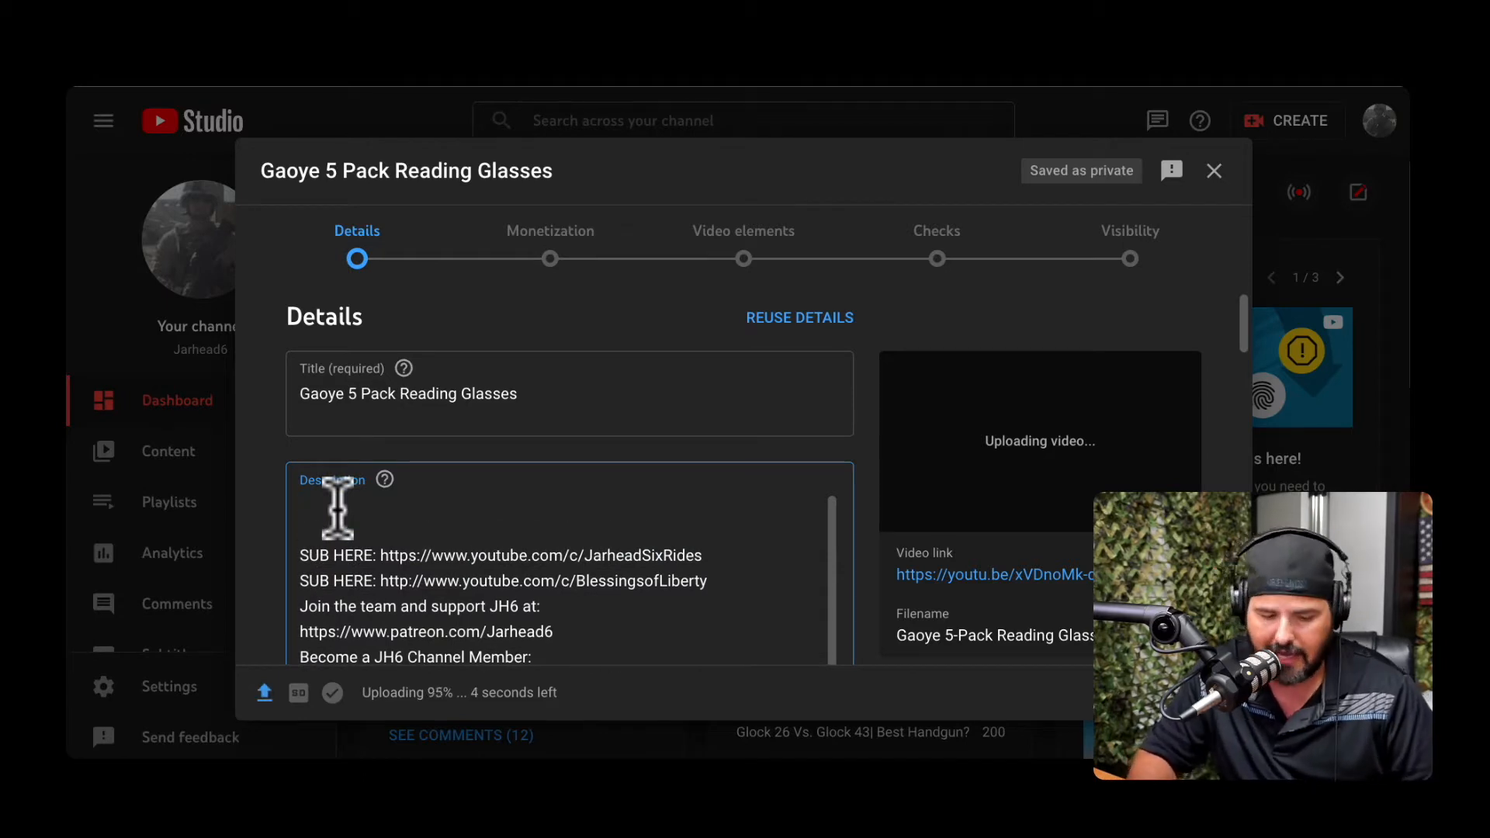
type("In this video, I am talk......")
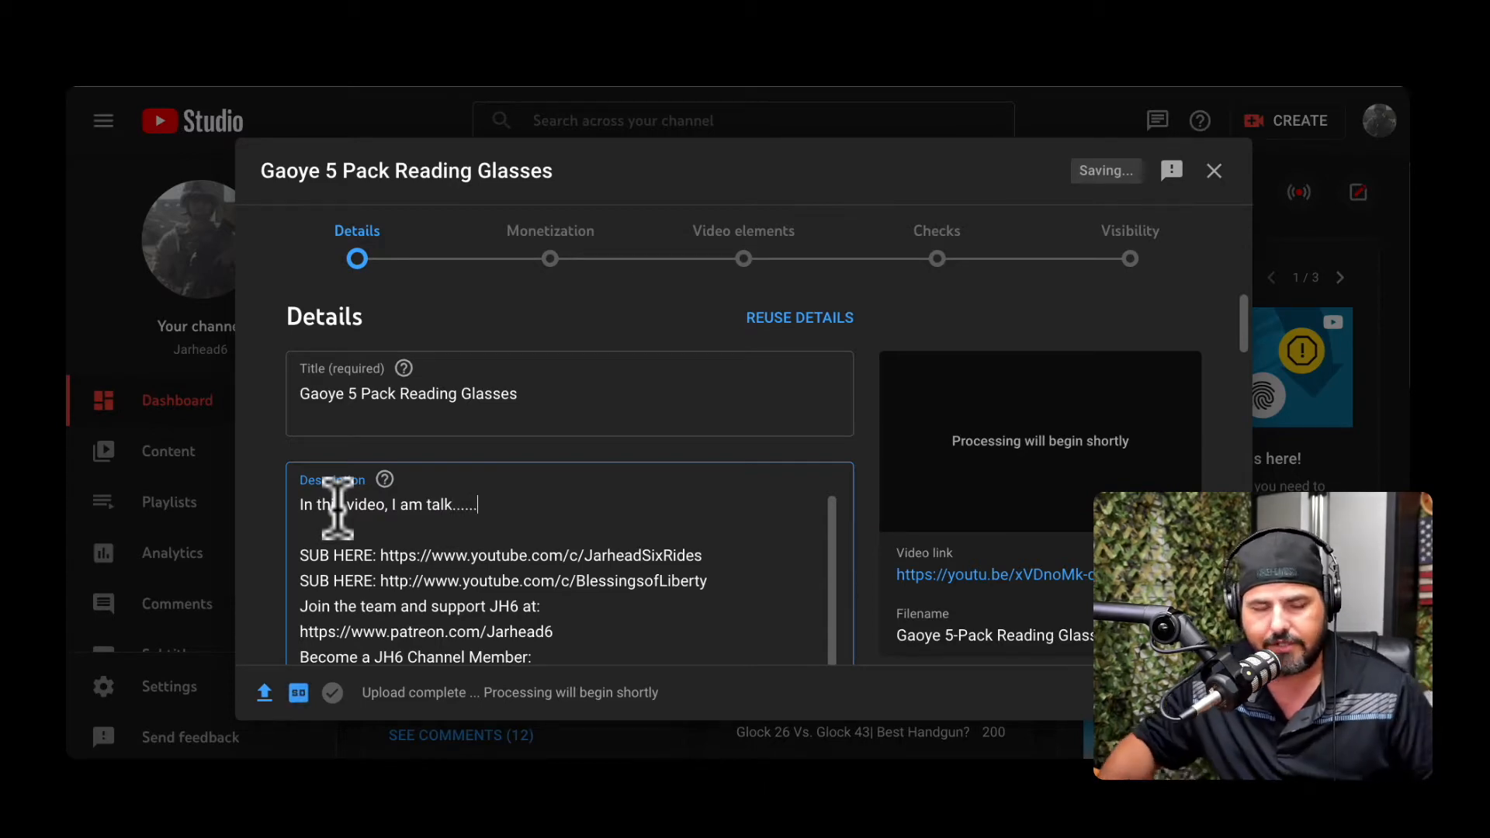
Upload Gaoye 5-Pack Reading Glasses.jpg as the video's custom thumbnail
scroll(682, 481, "down", 6)
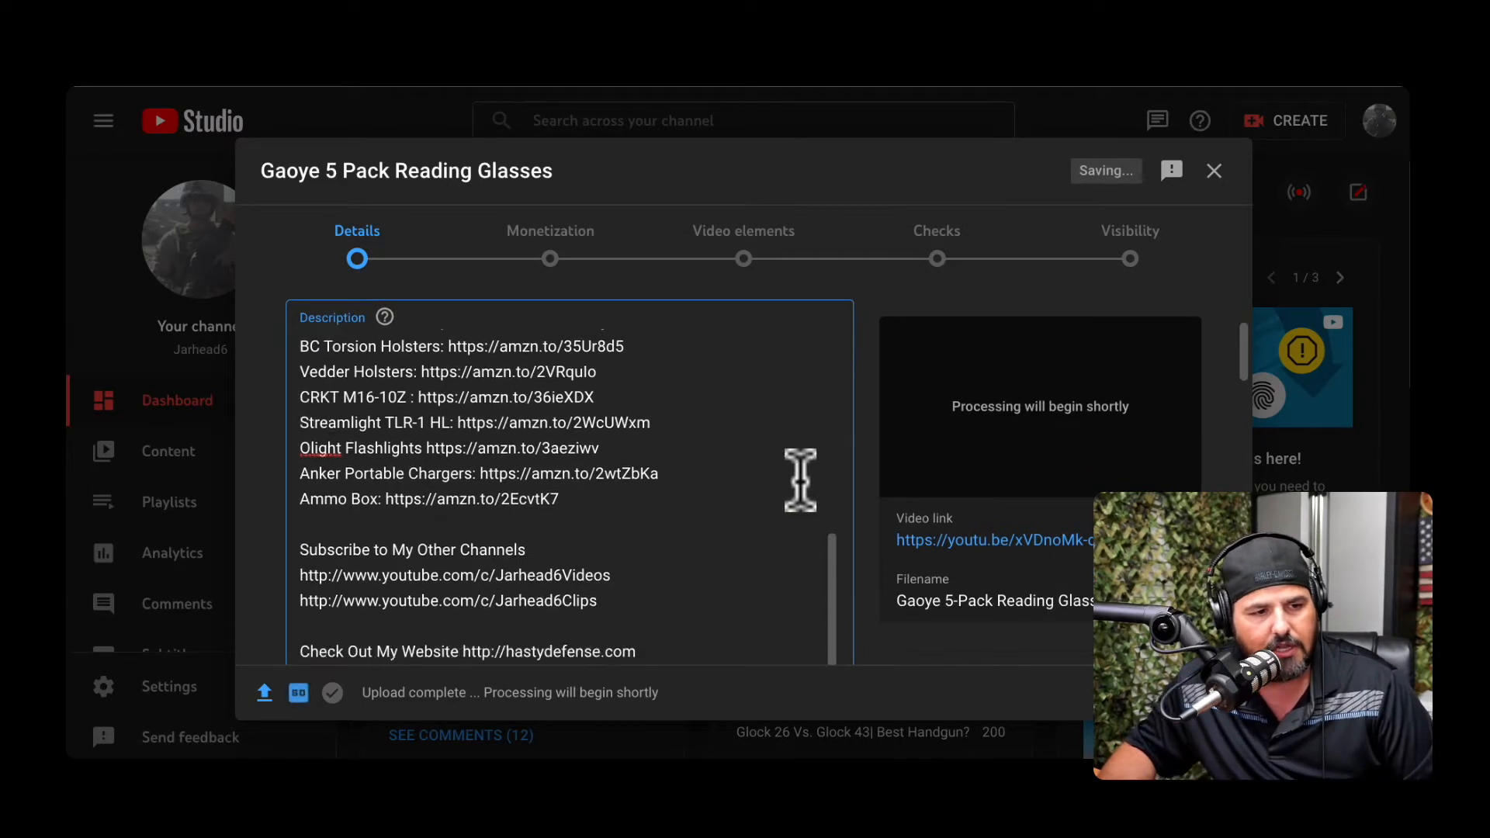
scroll(801, 480, "down", 10)
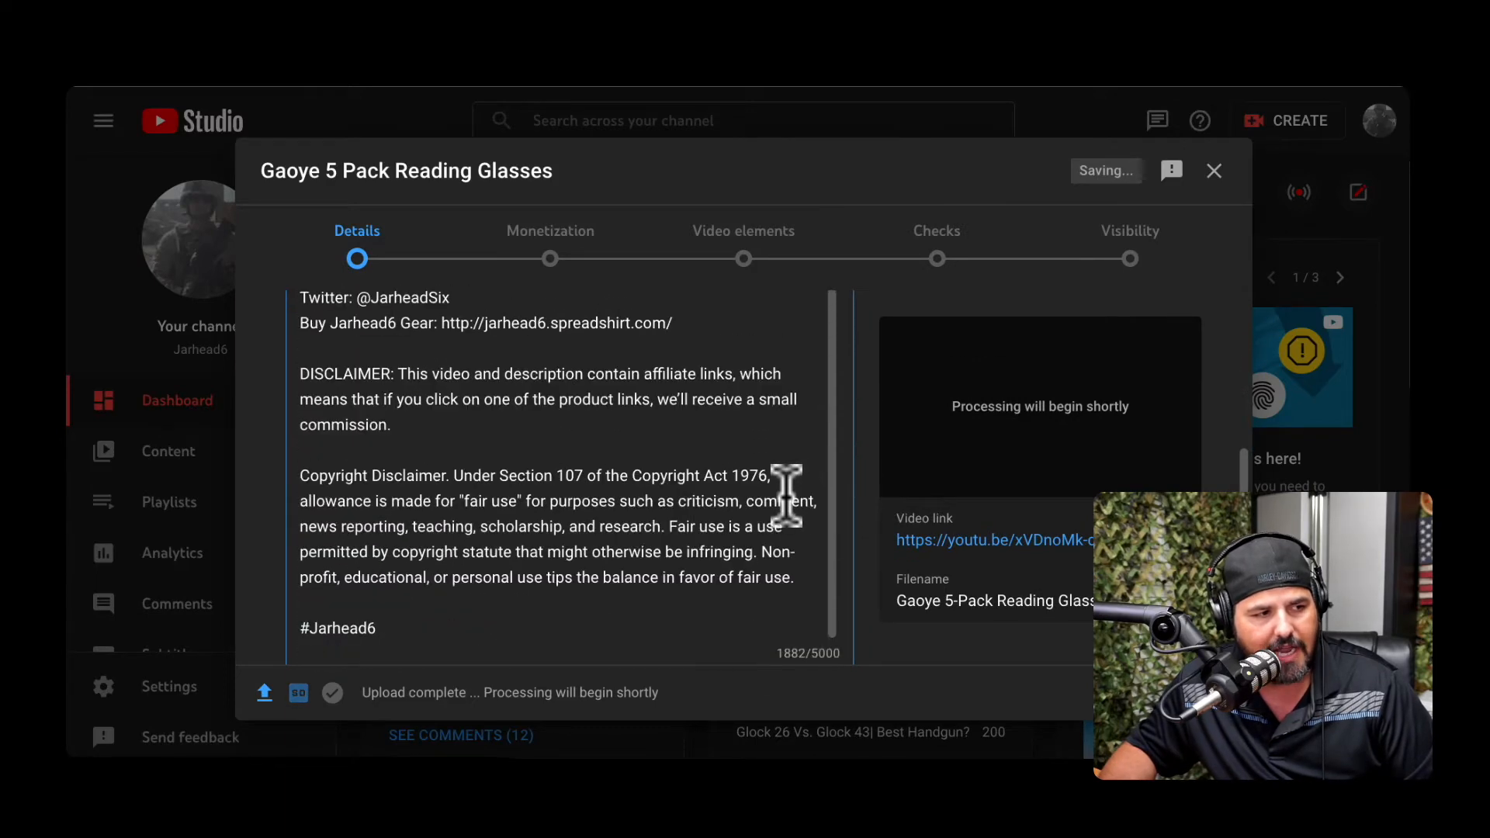
scroll(784, 494, "down", 5)
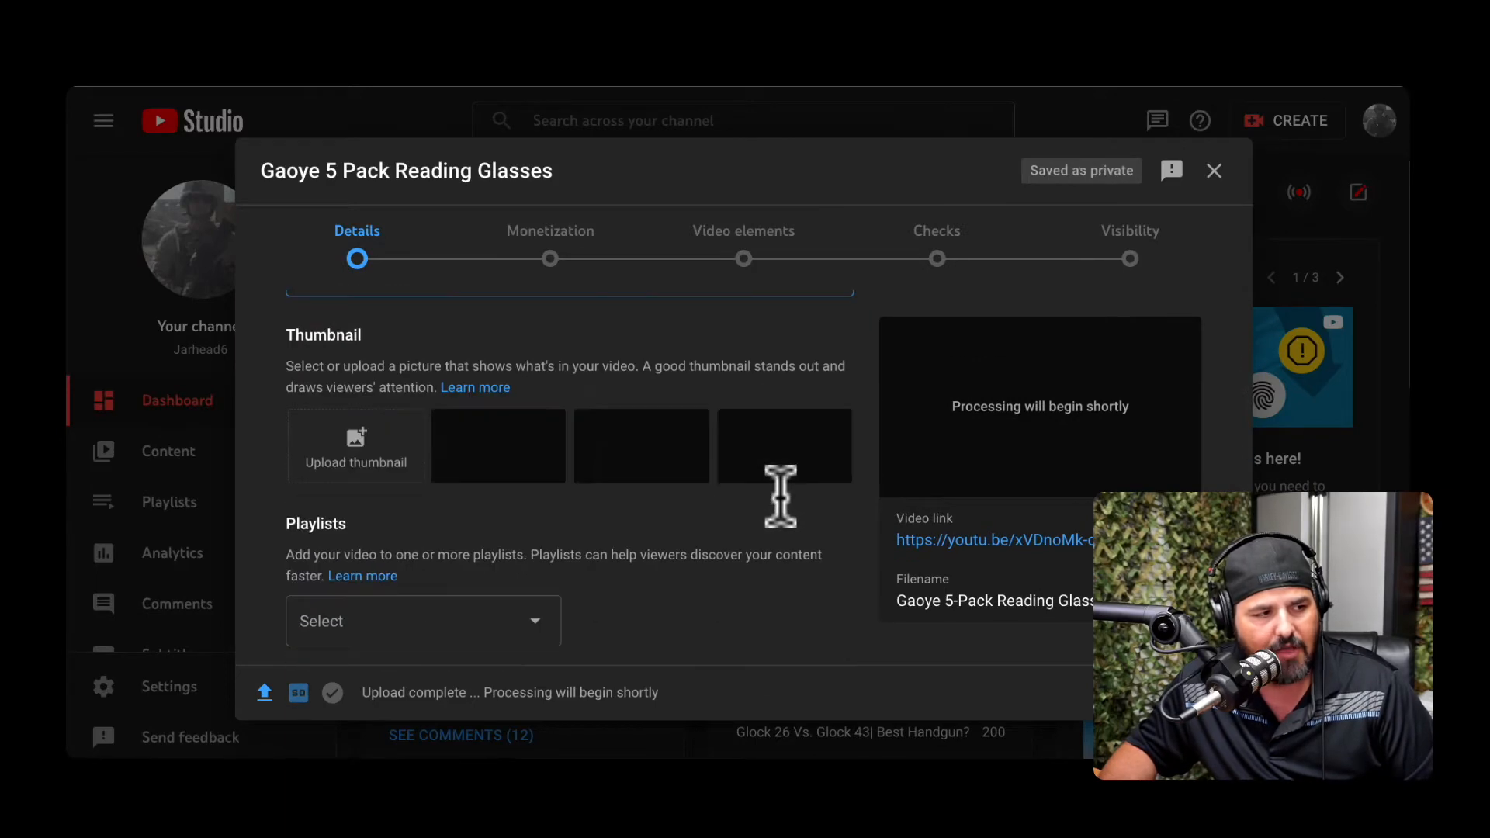
left_click(351, 465)
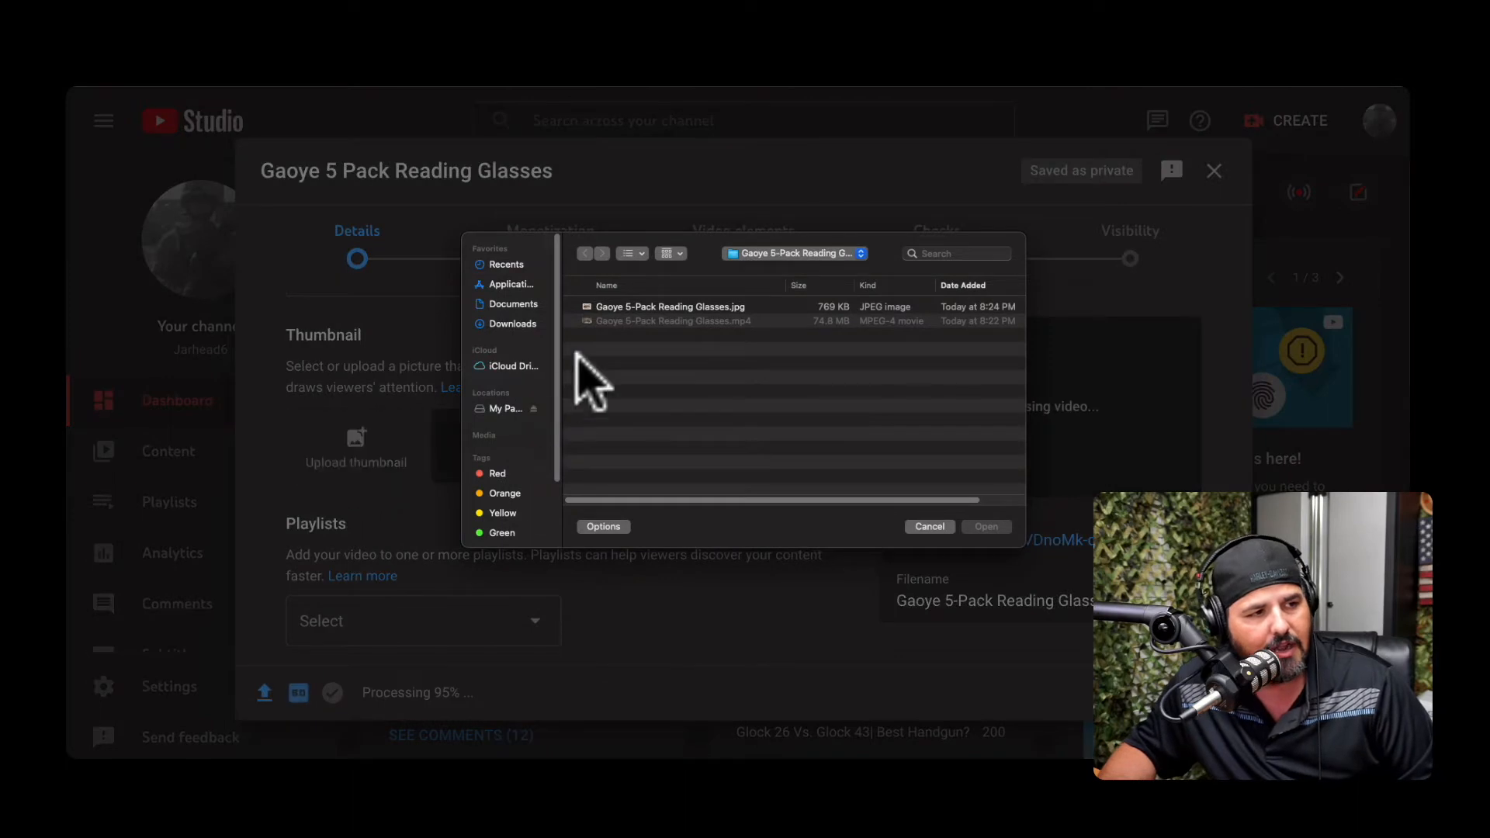
double_click(672, 307)
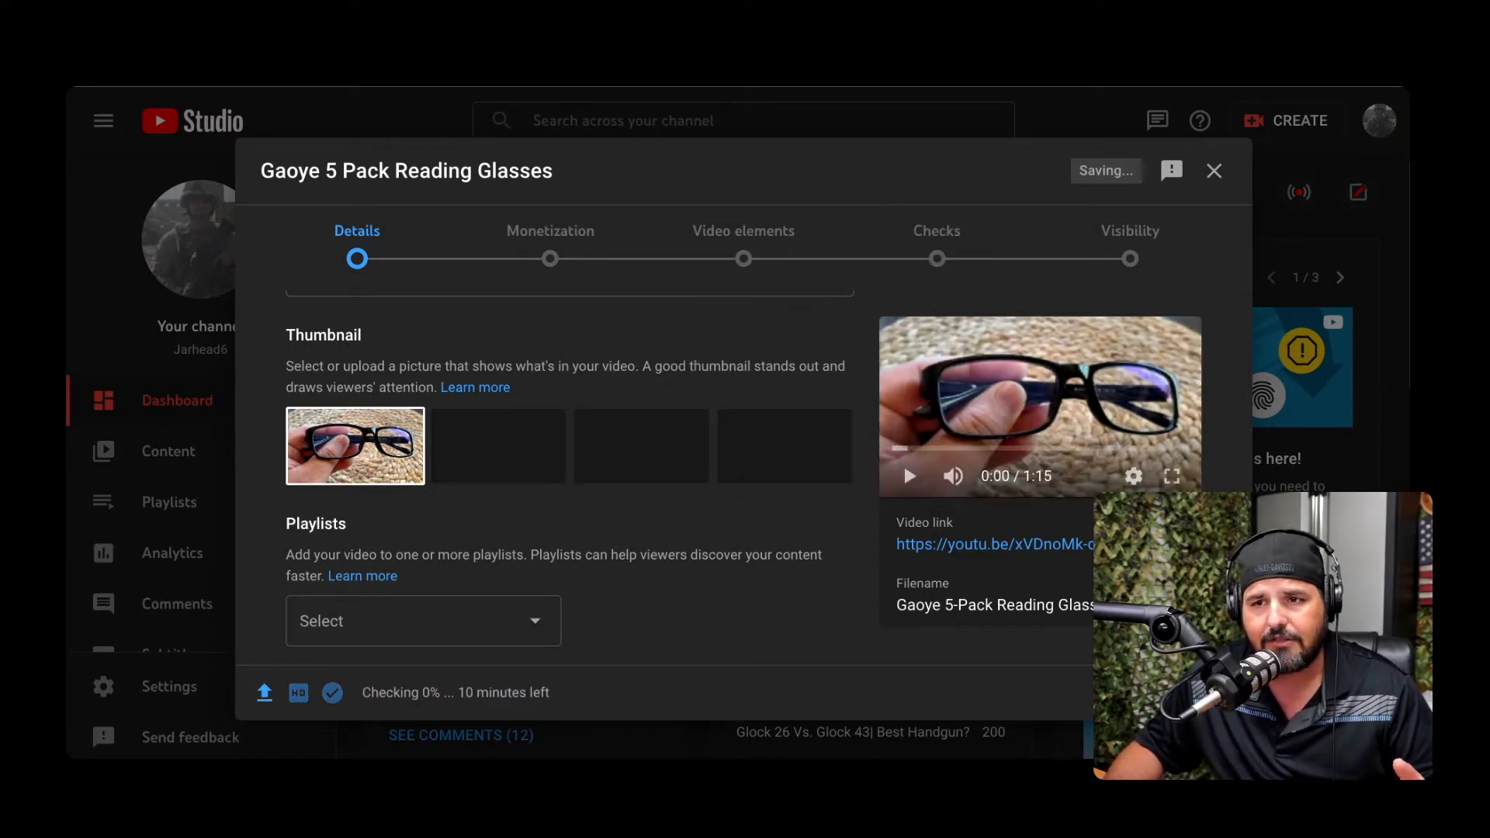
Add the video to the Livestreams playlist
scroll(635, 505, "down", 2)
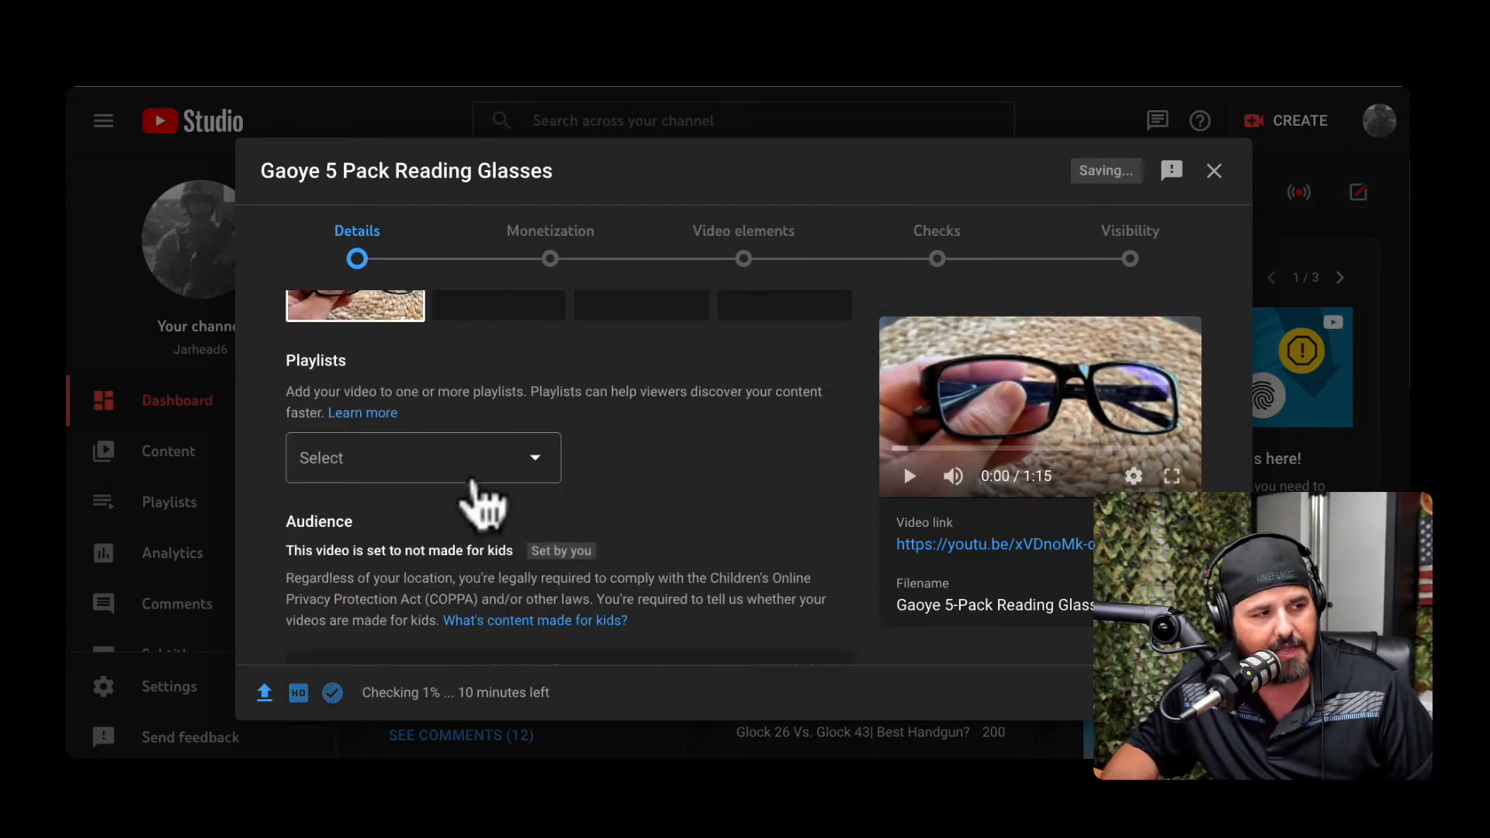
left_click(473, 479)
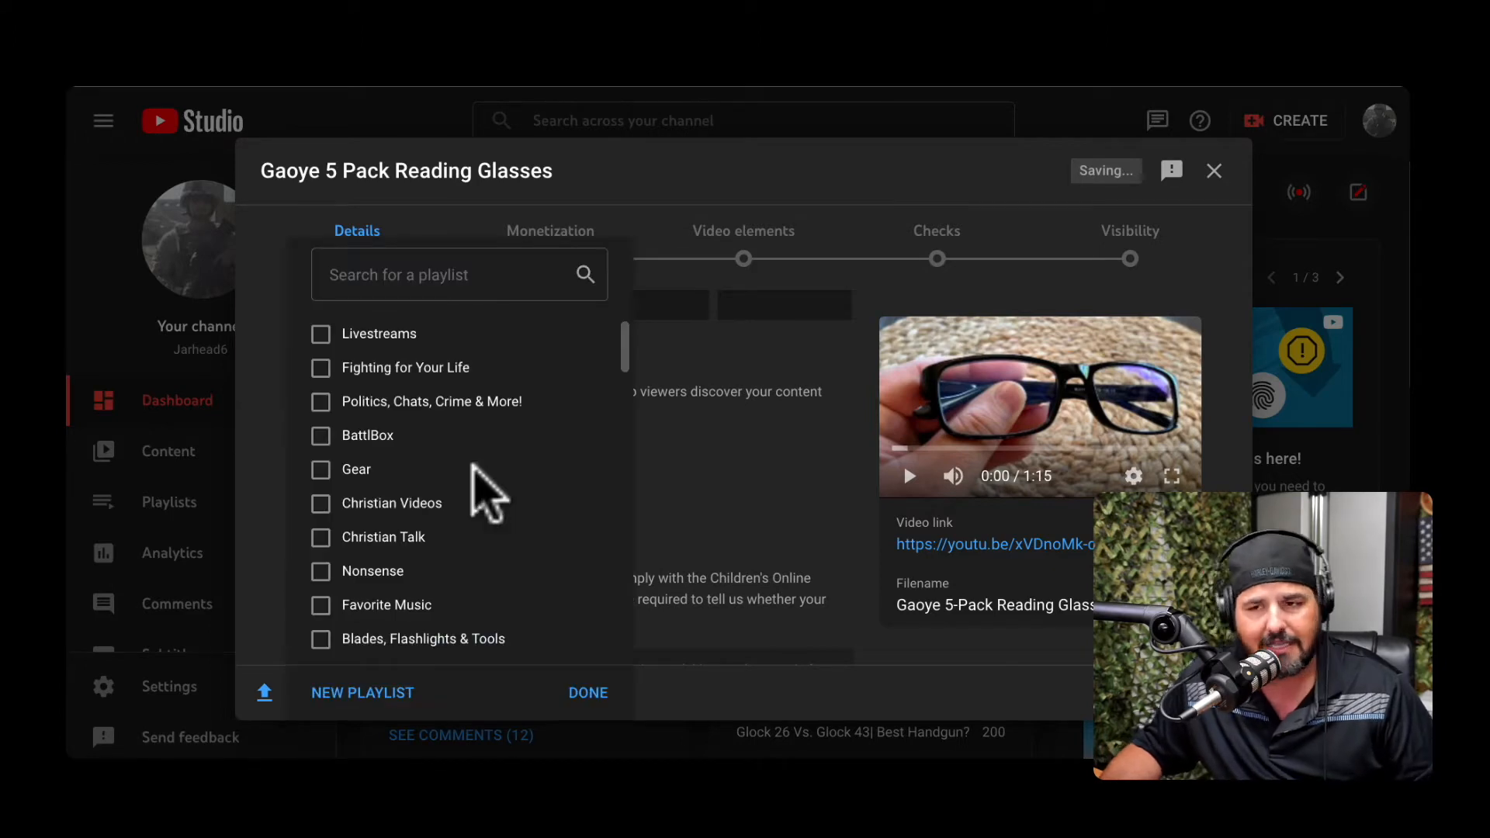
left_click(320, 334)
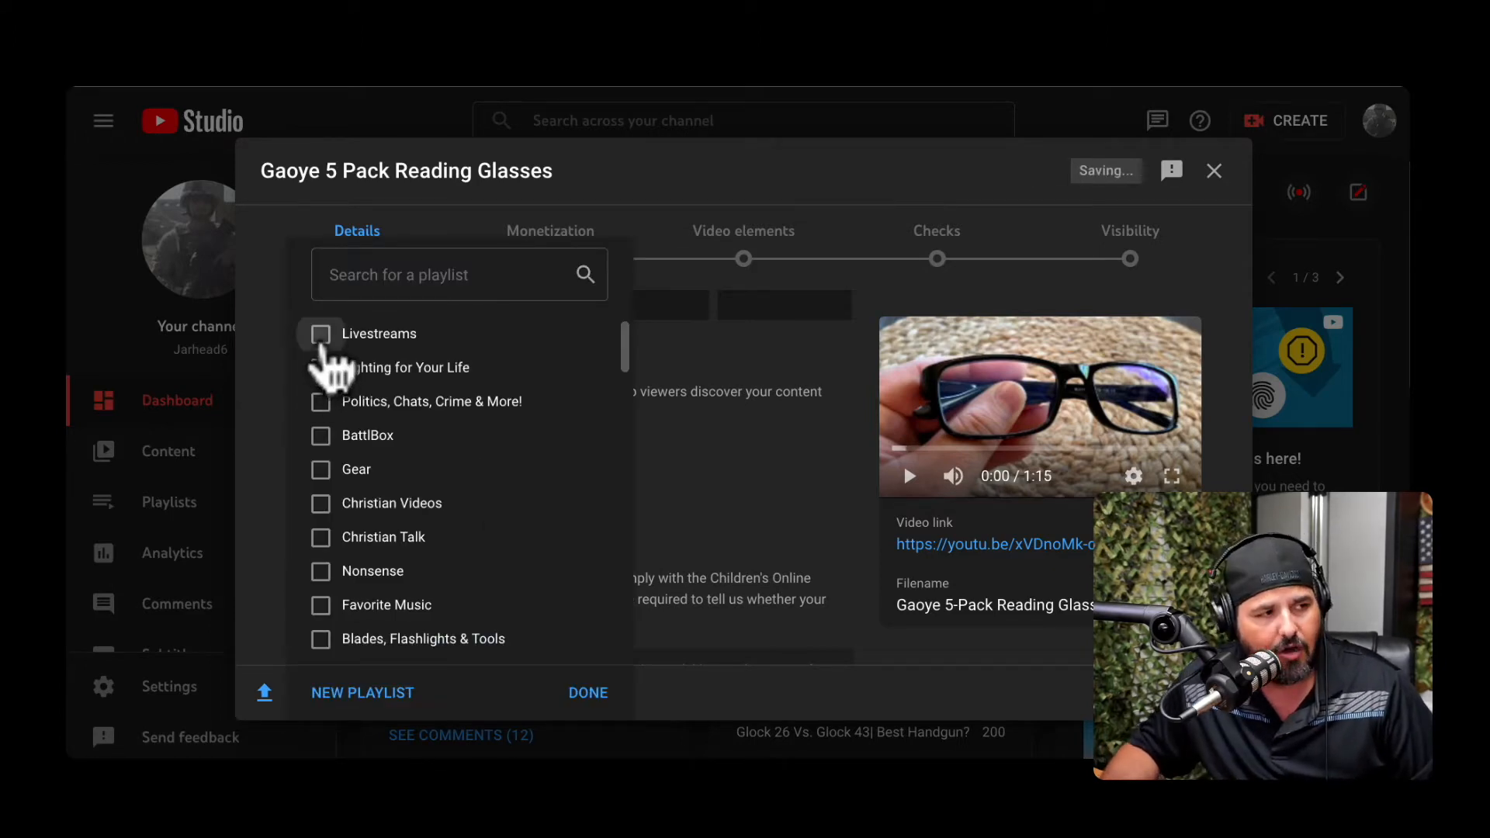
left_click(590, 694)
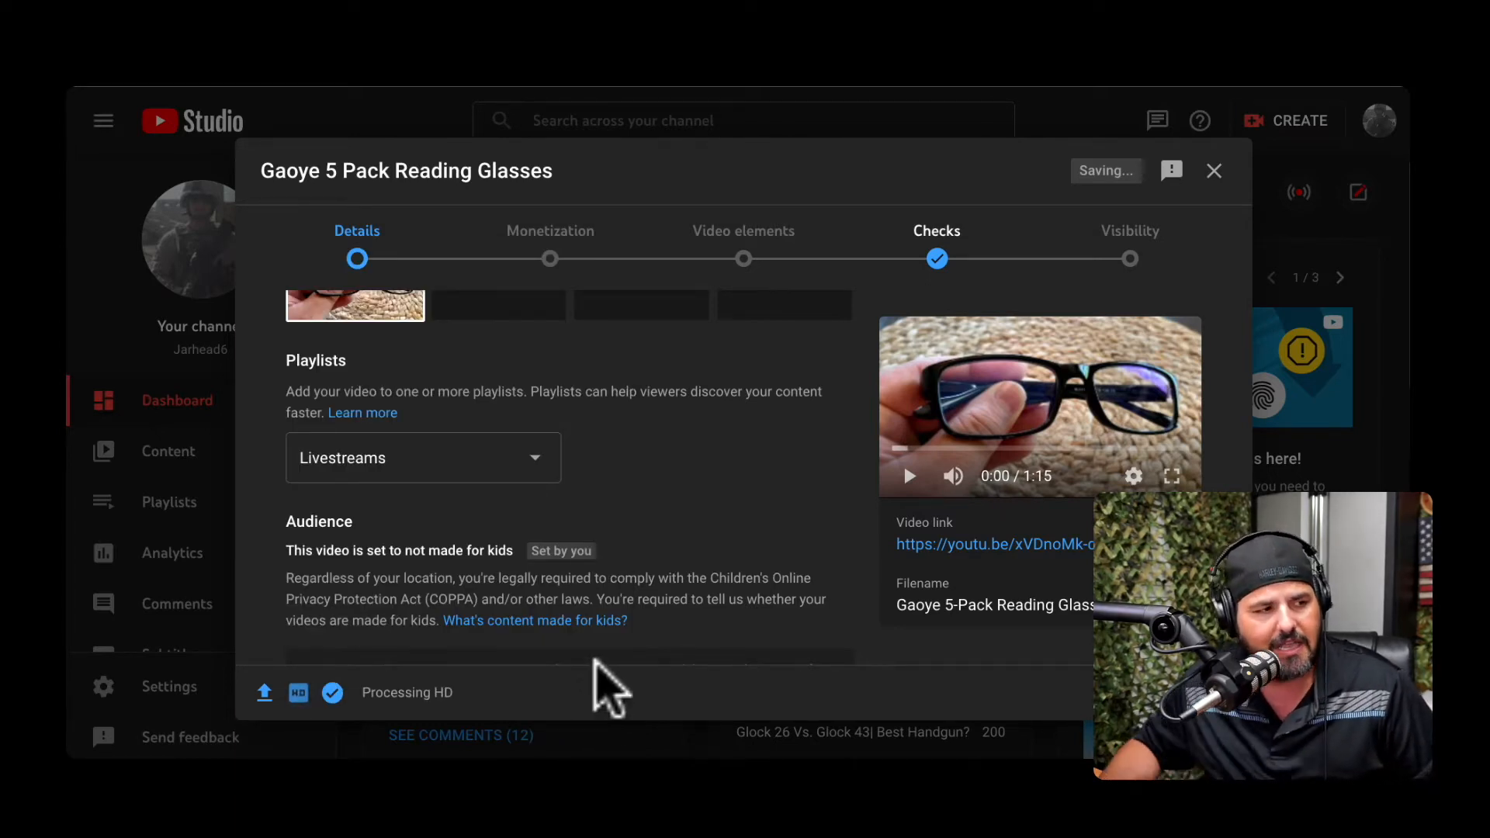
Expand the additional details and review the audience, paid promotion, automatic chapters, places and tags settings
scroll(683, 544, "down", 3)
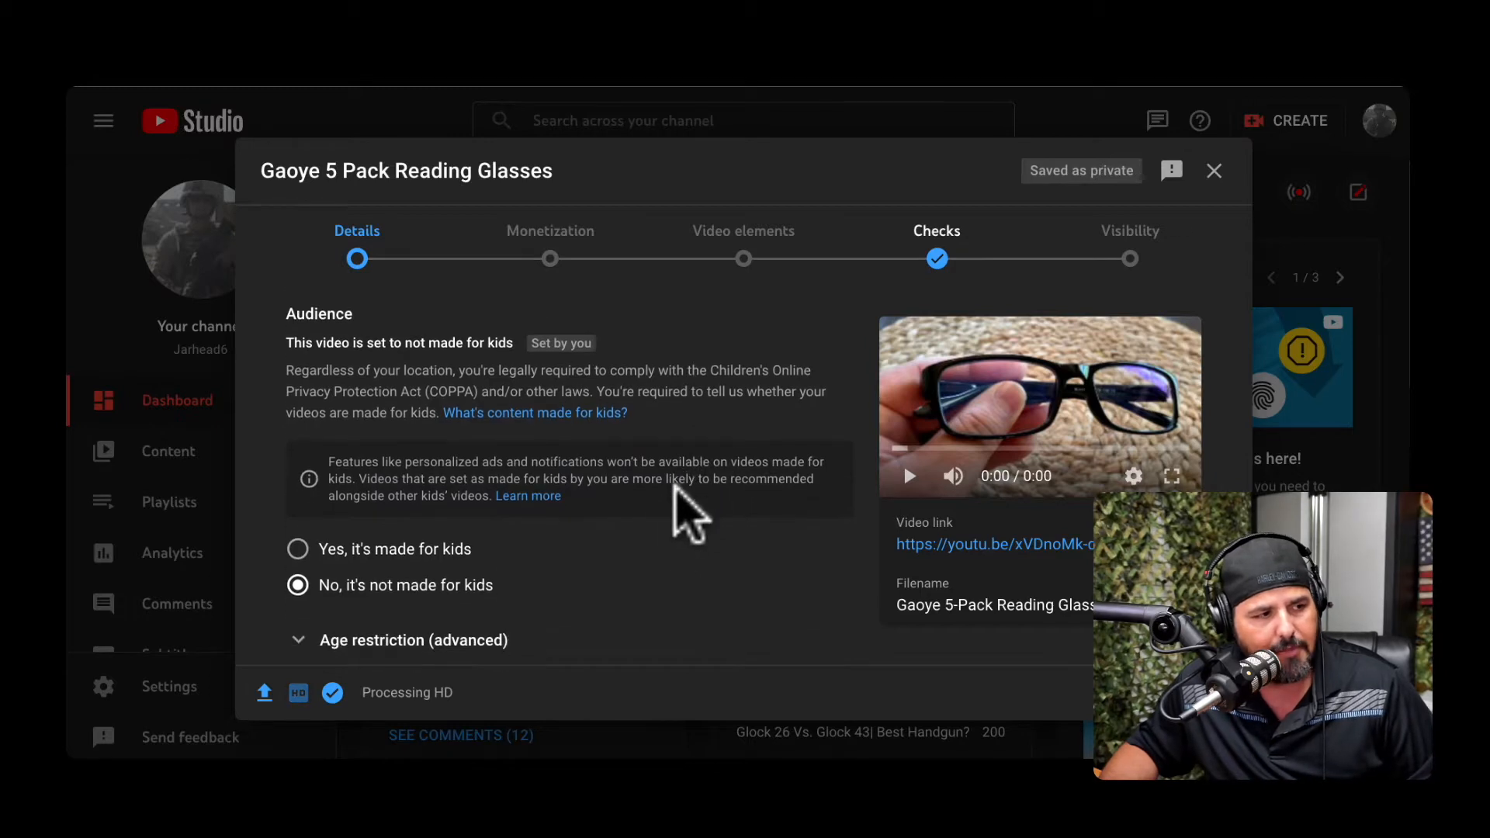
scroll(667, 513, "down", 1)
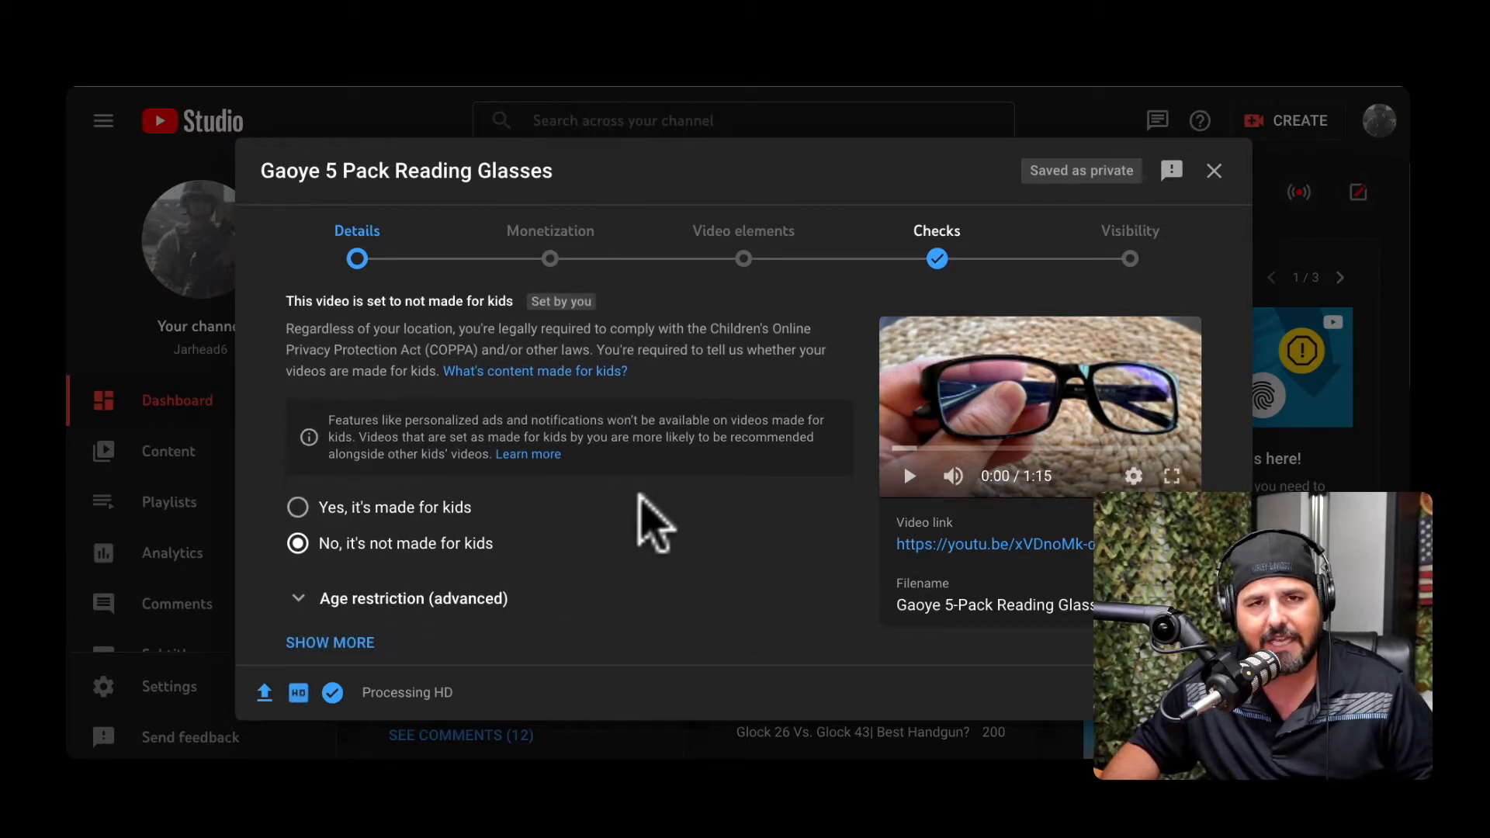
scroll(644, 520, "down", 2)
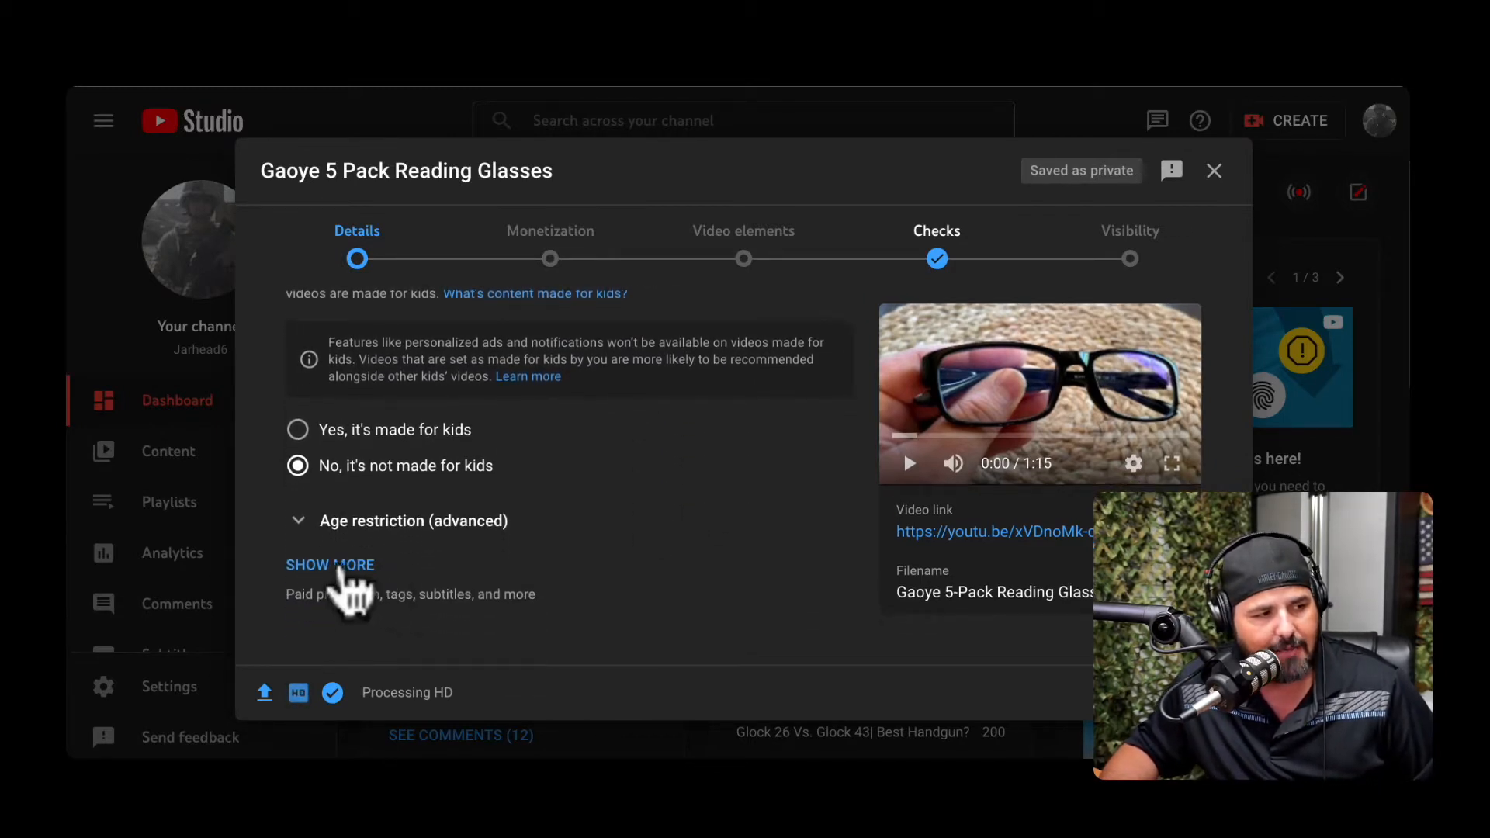
left_click(350, 567)
scroll(629, 518, "down", 5)
scroll(625, 526, "down", 3)
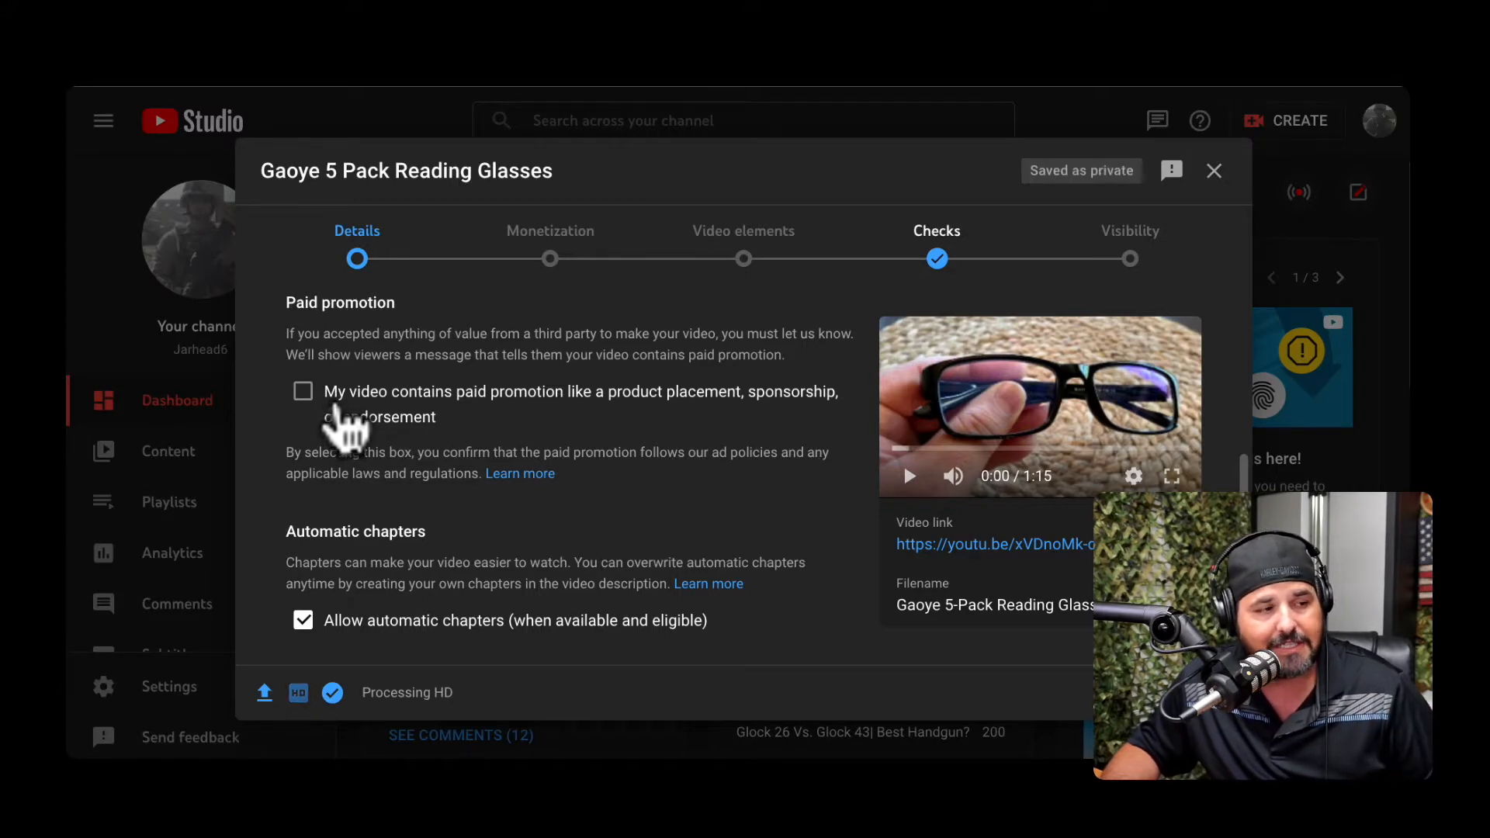
scroll(350, 427, "down", 7)
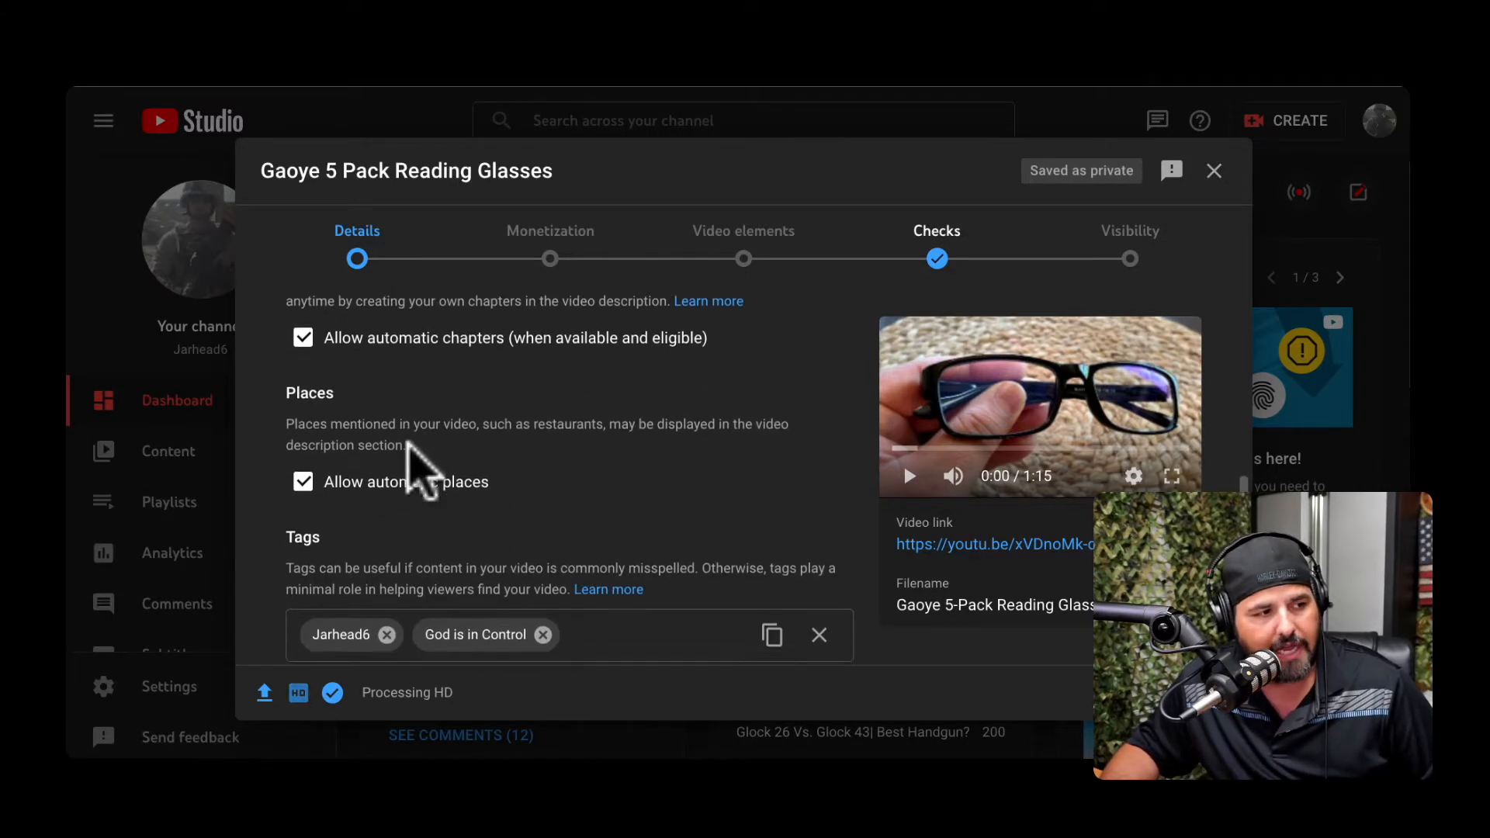
scroll(416, 465, "down", 3)
left_click(628, 519)
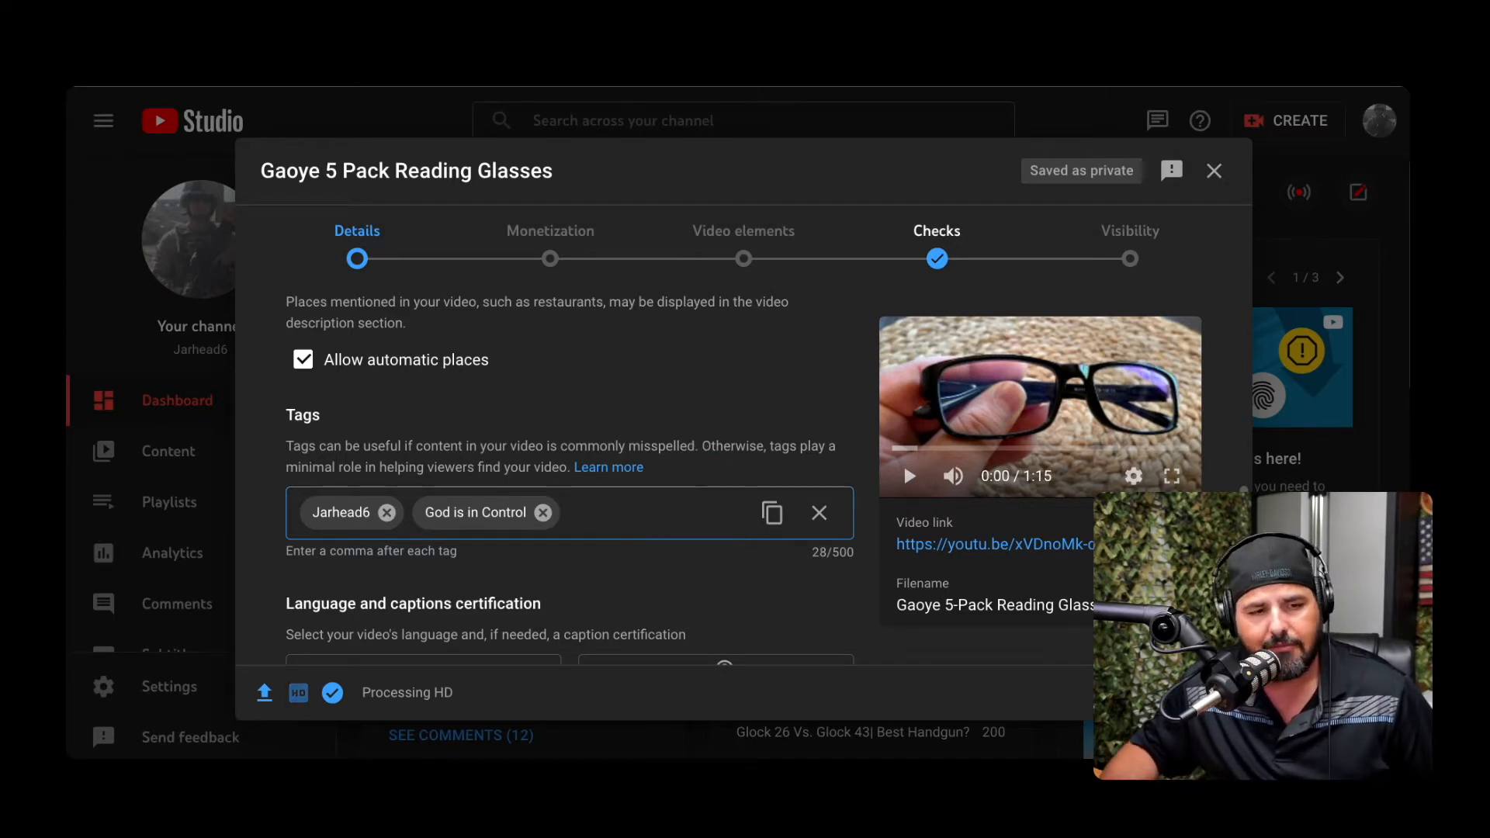
Continue to the Monetization stage and set the video's monetization to On
left_click(1200, 692)
scroll(912, 465, "down", 3)
scroll(904, 466, "up", 3)
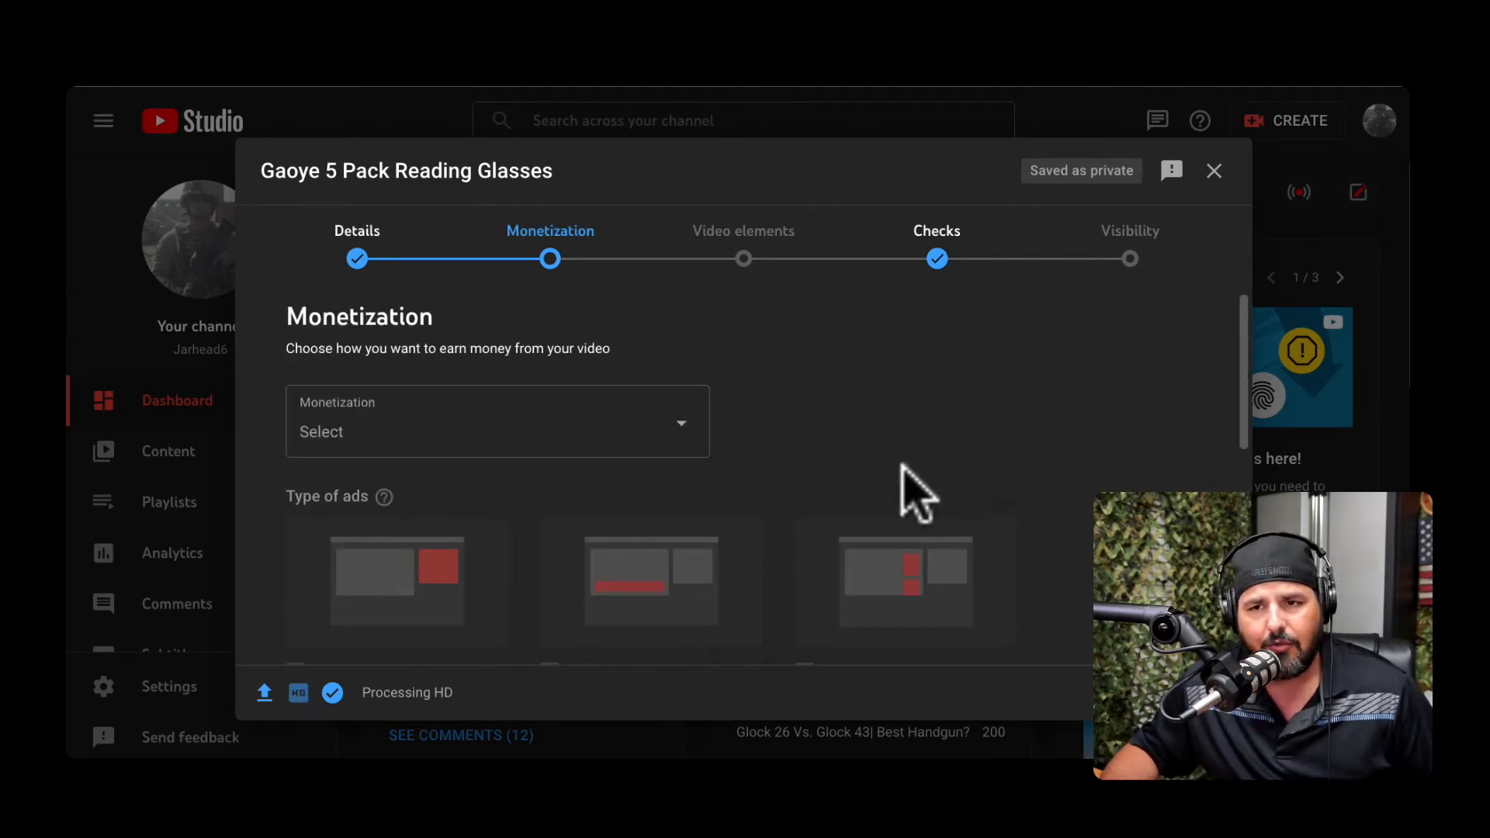
left_click(664, 428)
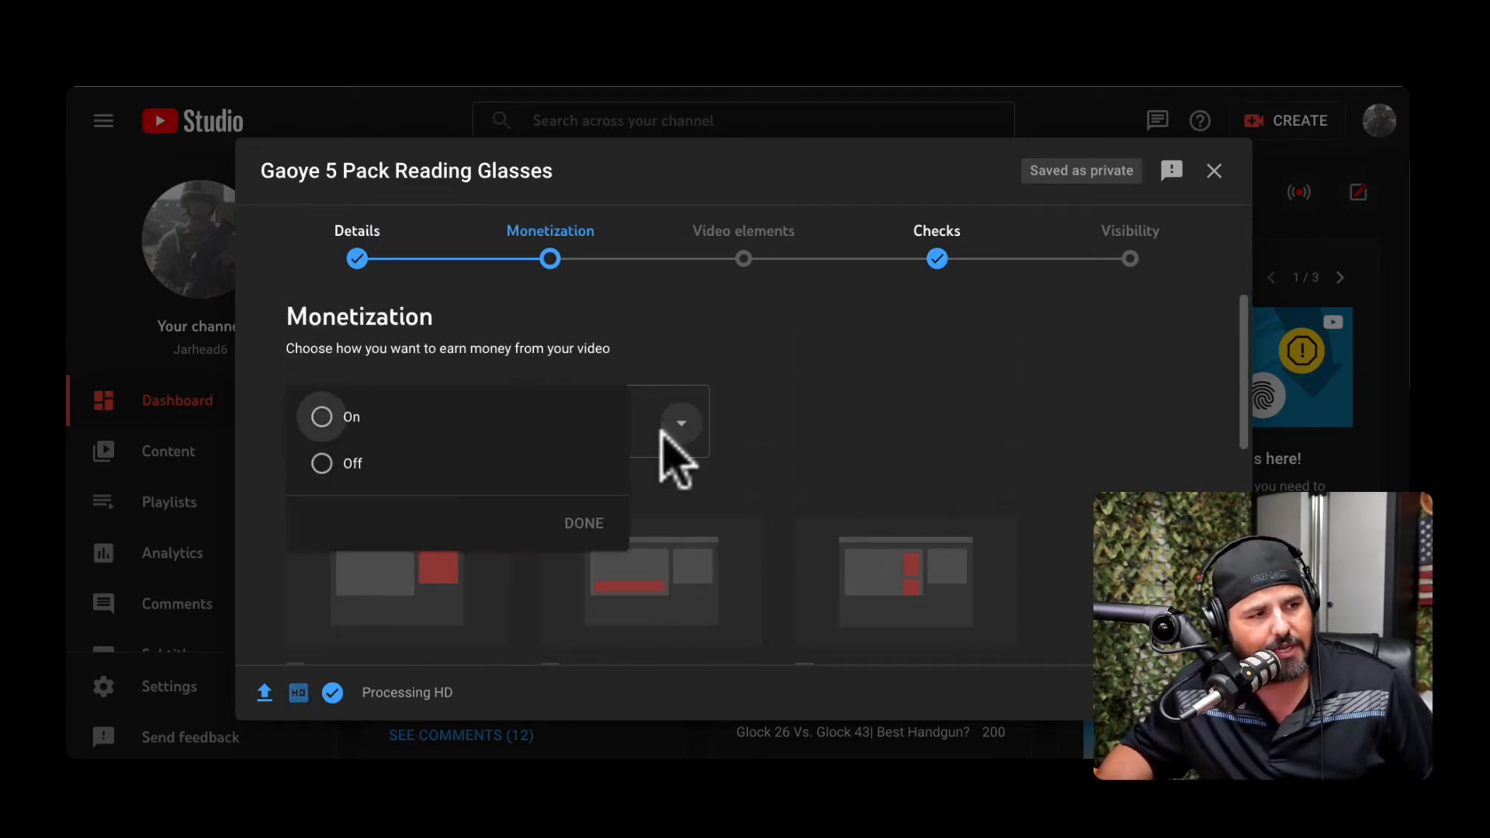
left_click(349, 419)
left_click(584, 524)
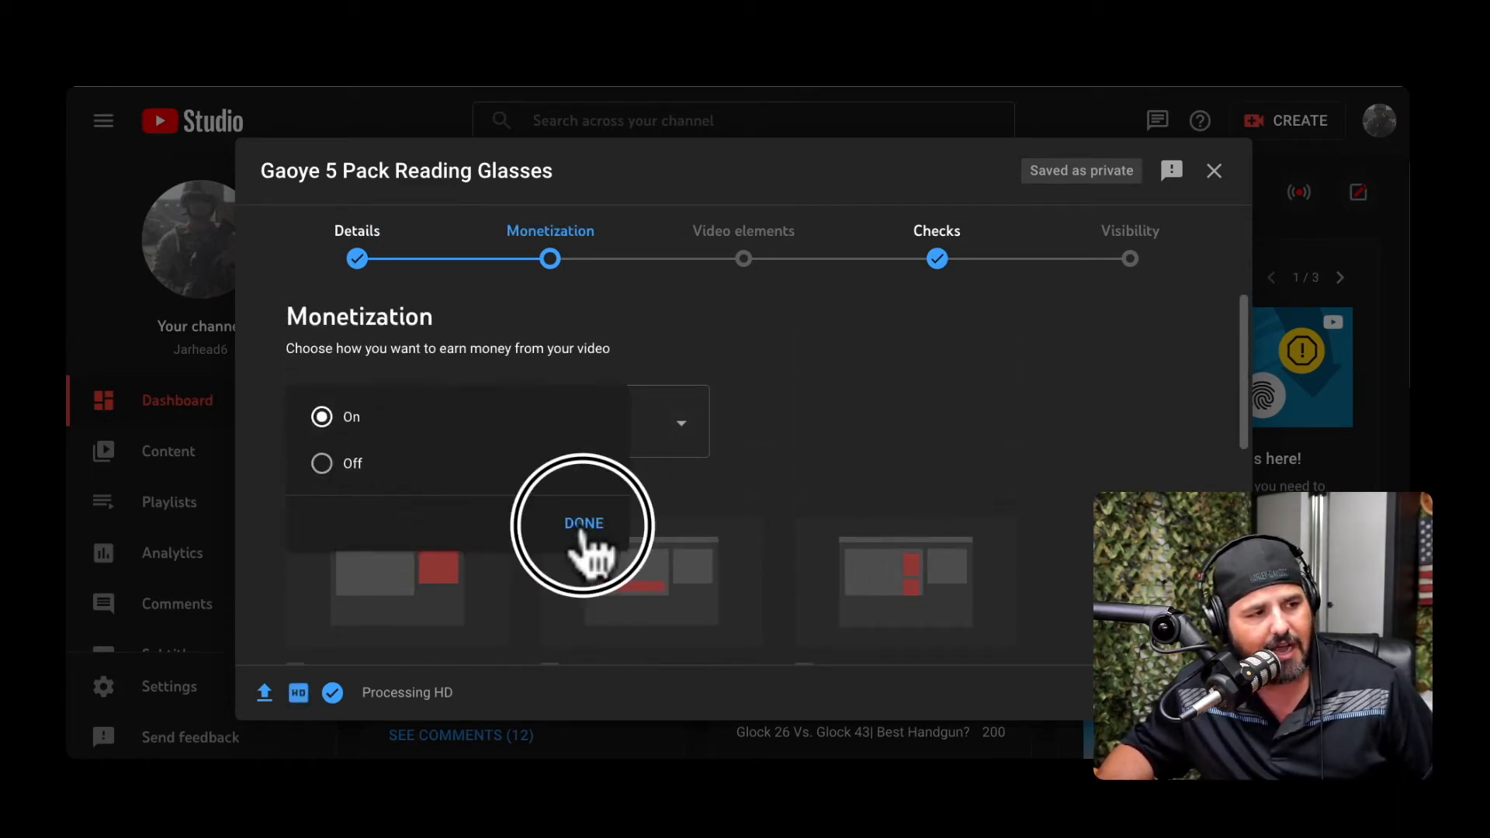
Review the ad types and video ad locations, and proceed to the Ad suitability stage
scroll(749, 533, "down", 6)
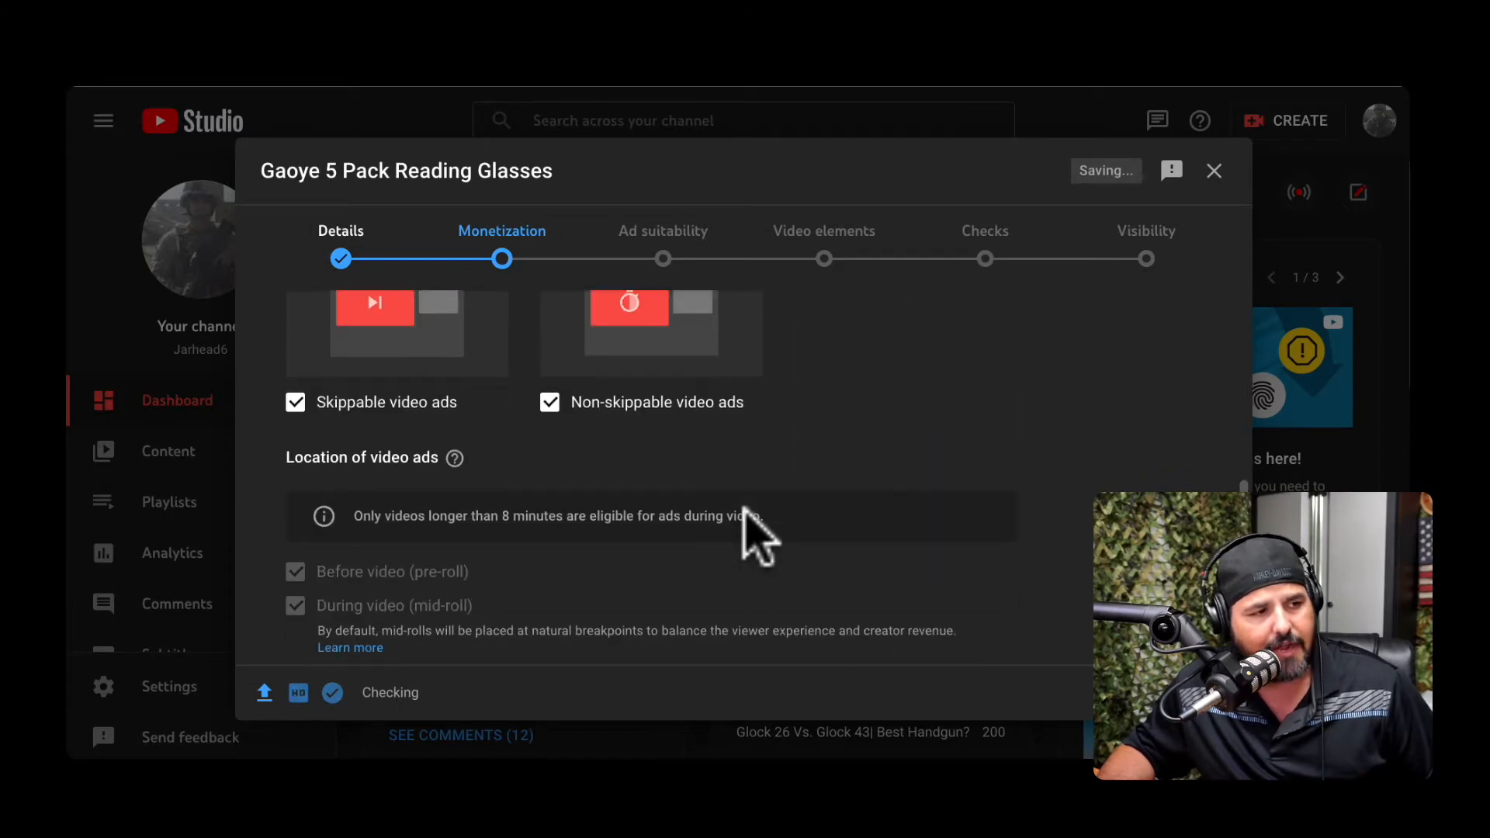
scroll(748, 532, "up", 3)
scroll(744, 508, "up", 1)
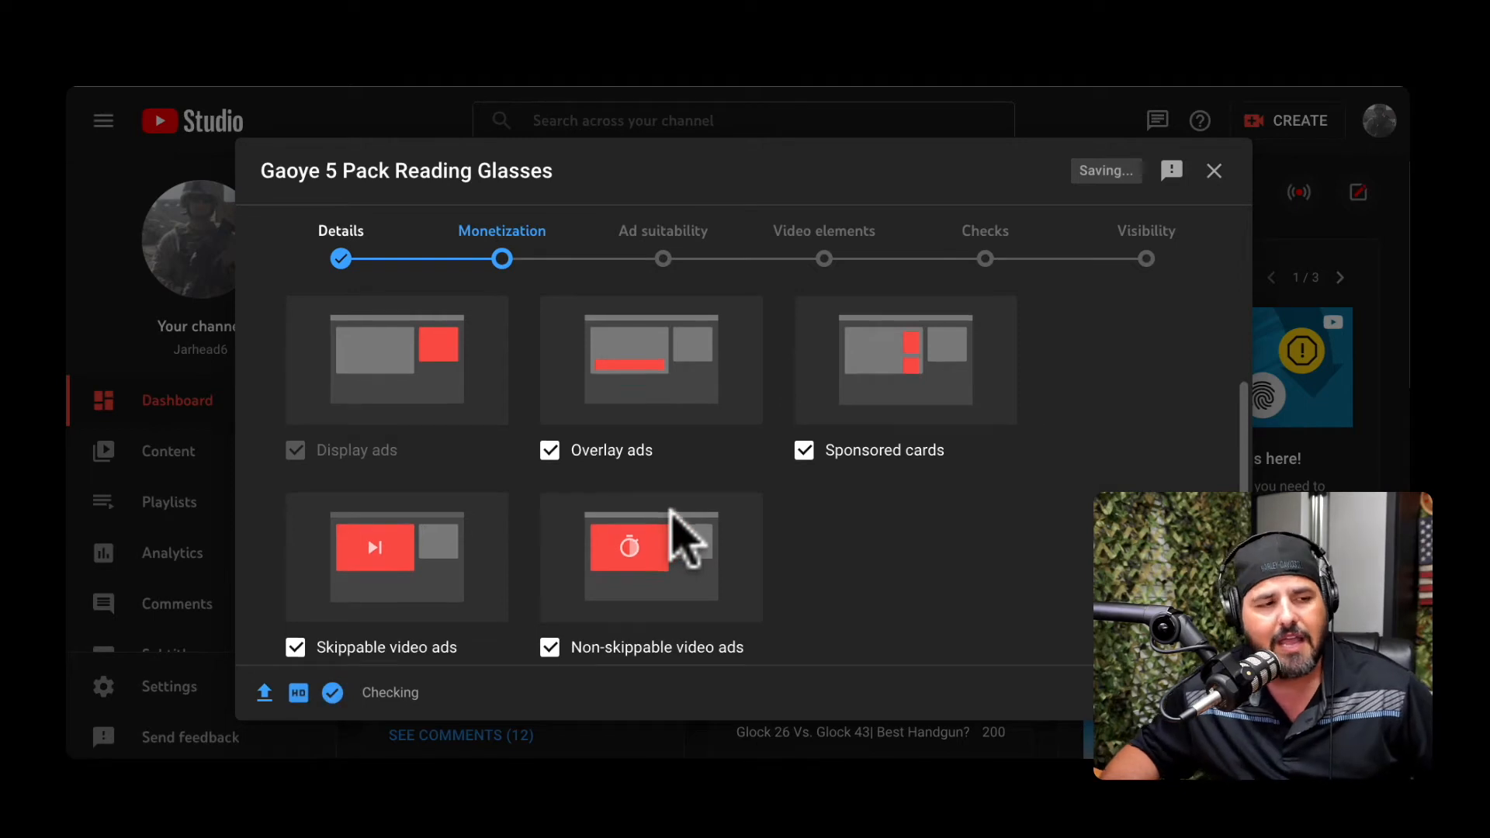
scroll(682, 534, "down", 5)
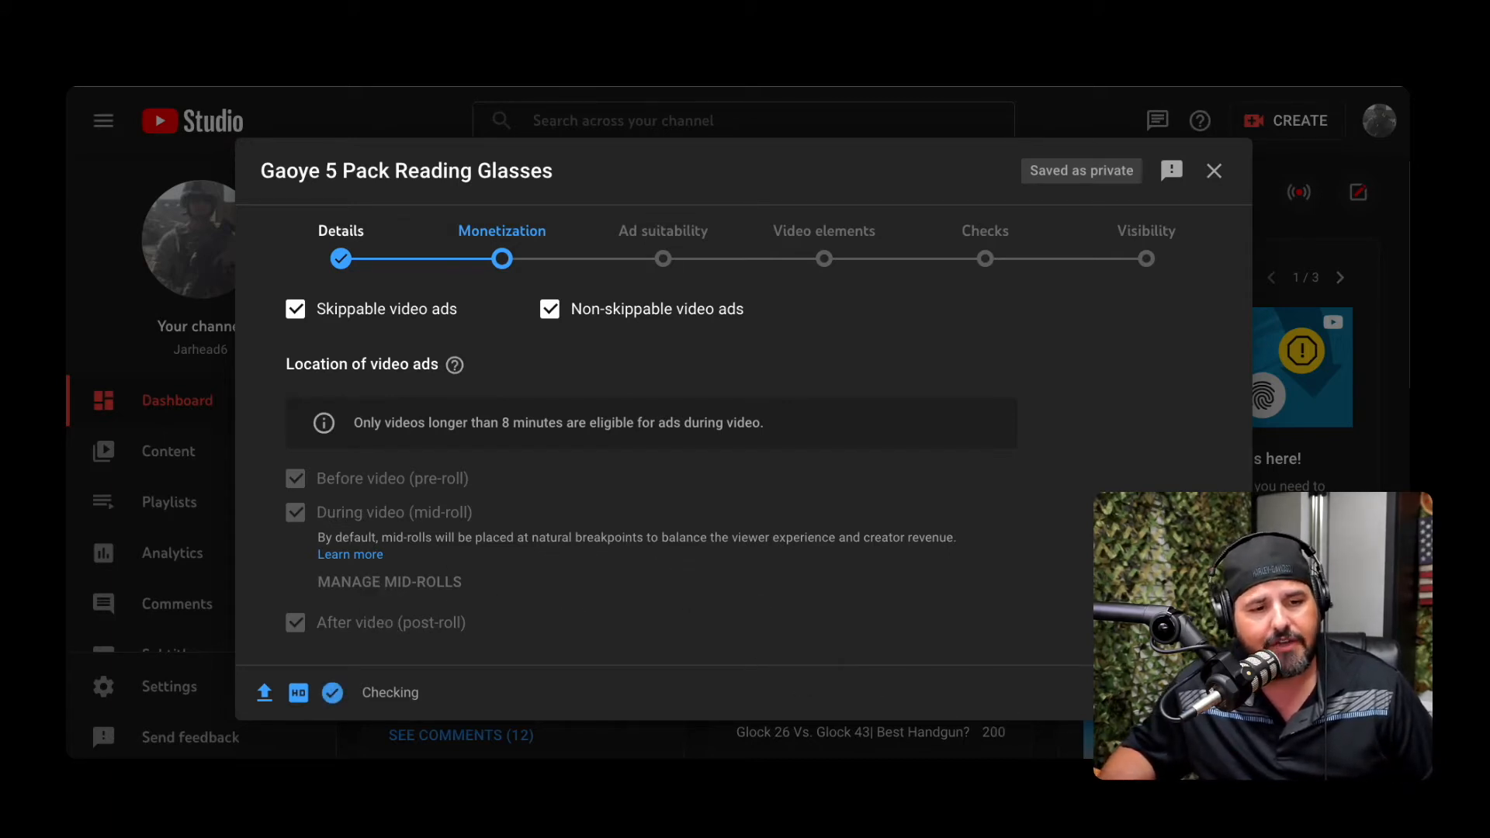
left_click(1196, 692)
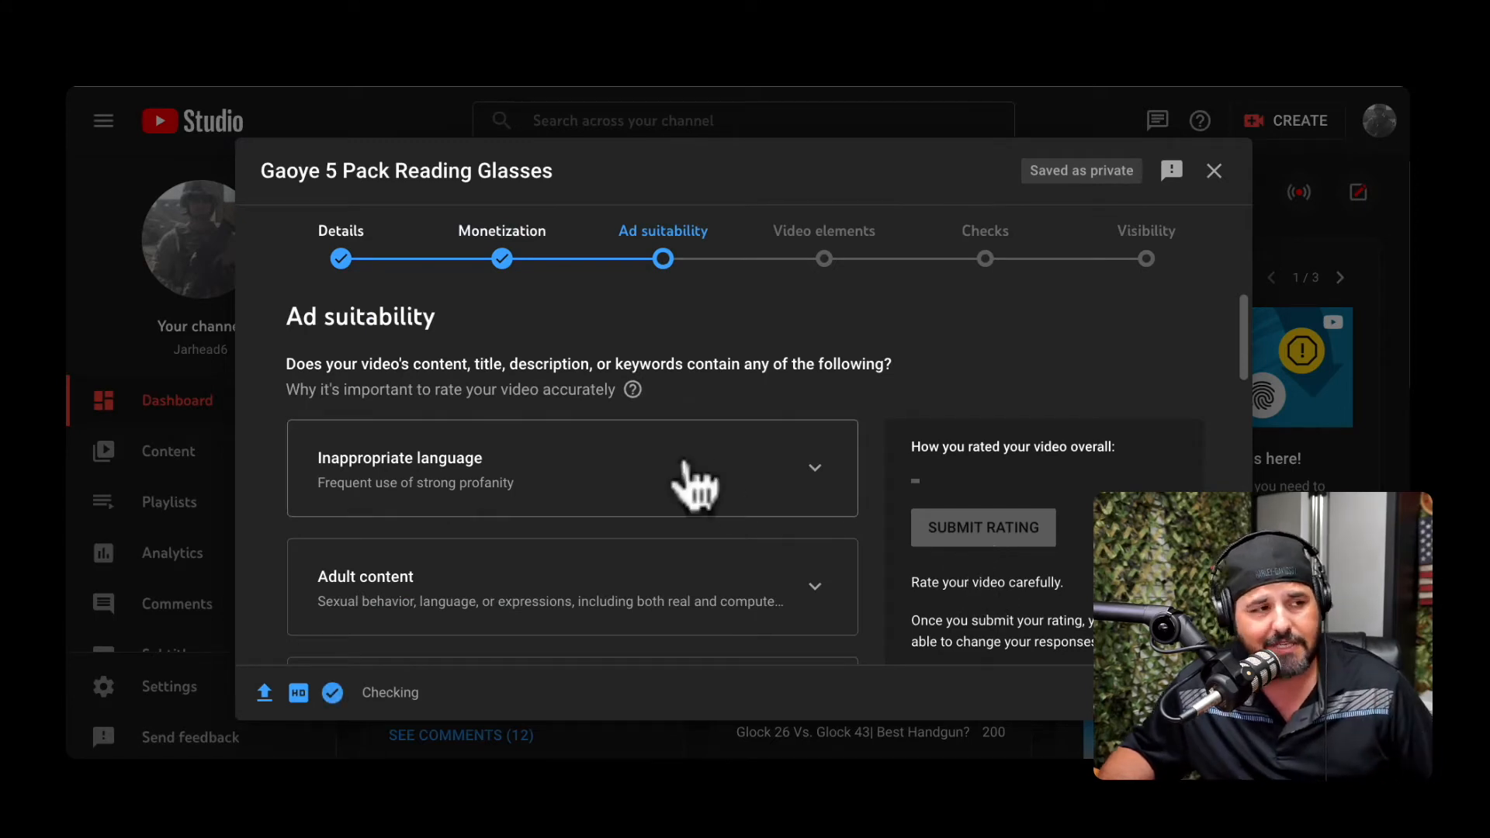
Rate the video as "None of the above" for the ad suitability categories and submit the rating
scroll(656, 514, "down", 1)
scroll(665, 515, "down", 3)
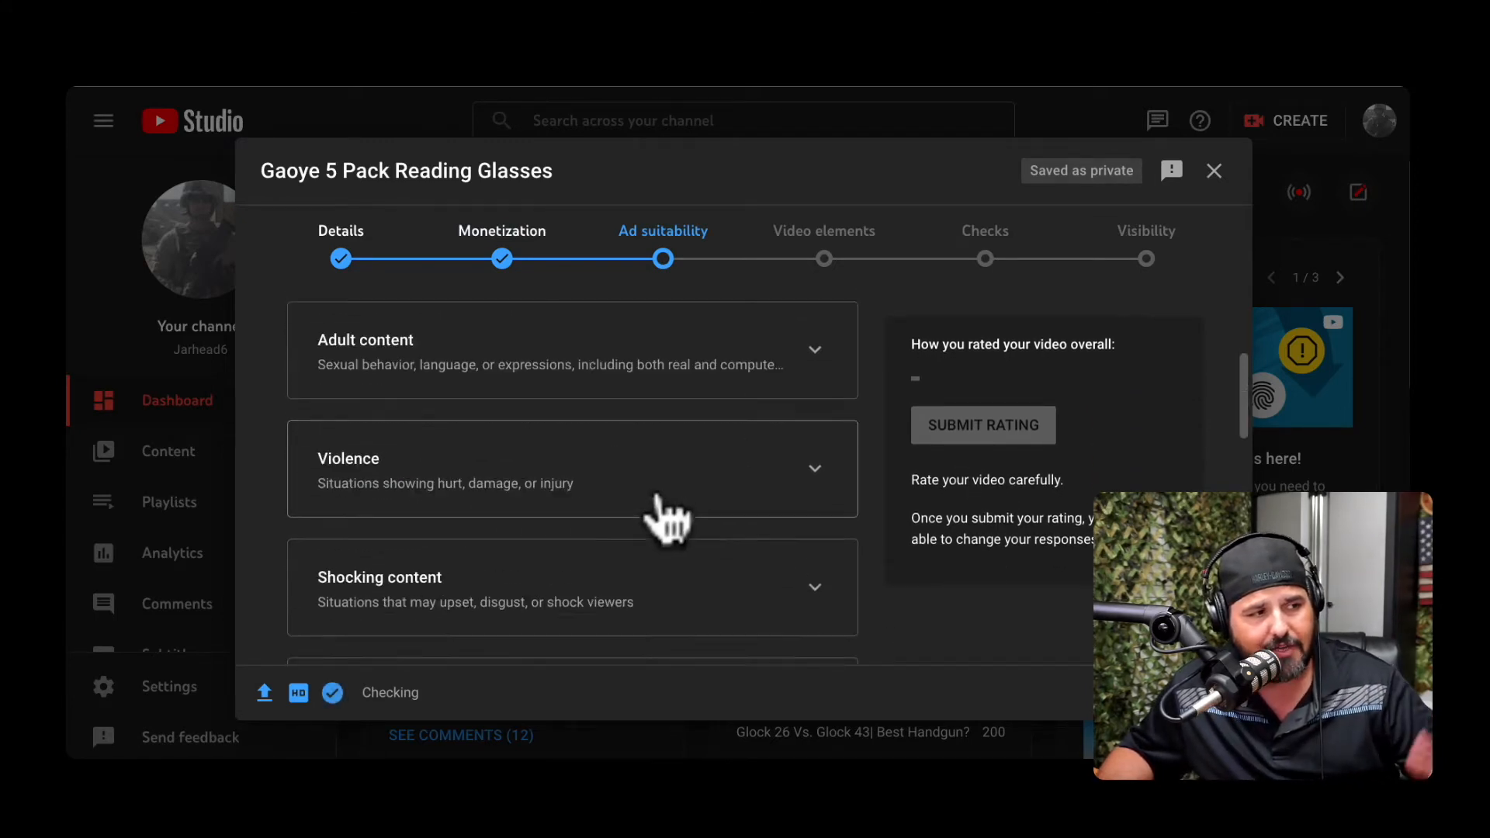
left_click(584, 332)
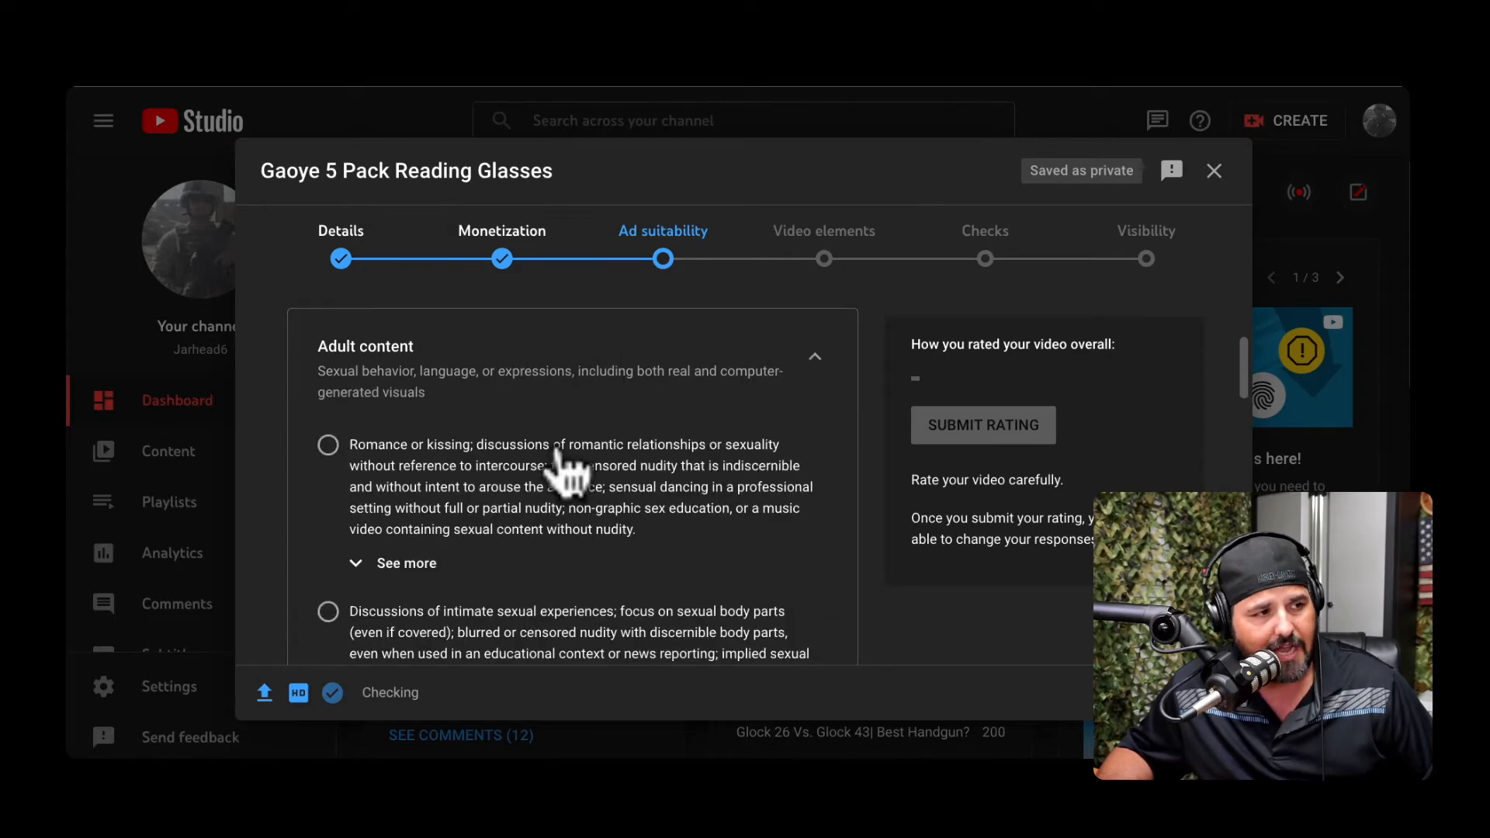
scroll(583, 466, "down", 1)
scroll(586, 575, "down", 7)
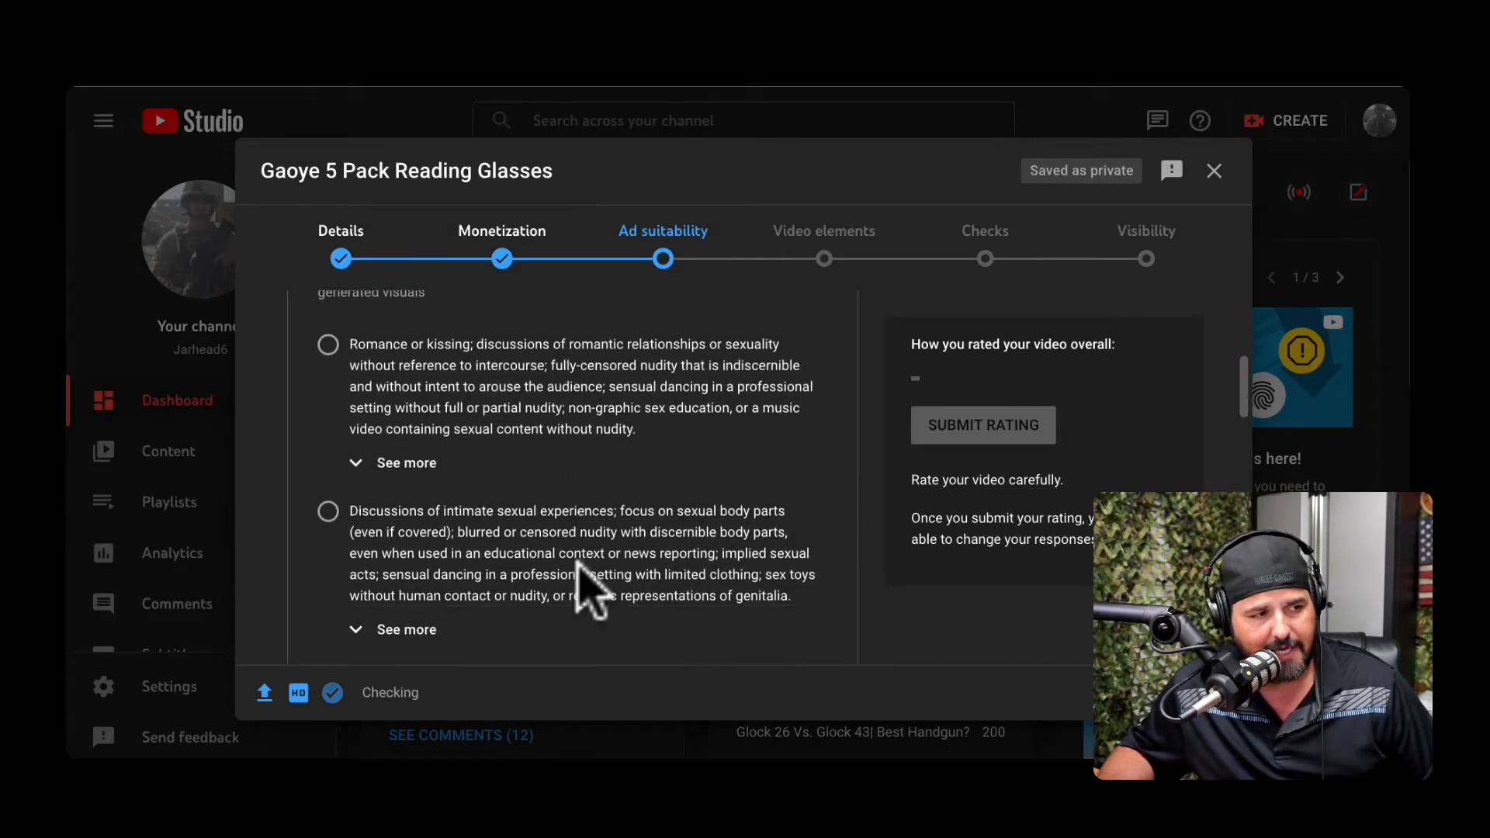
scroll(574, 578, "down", 3)
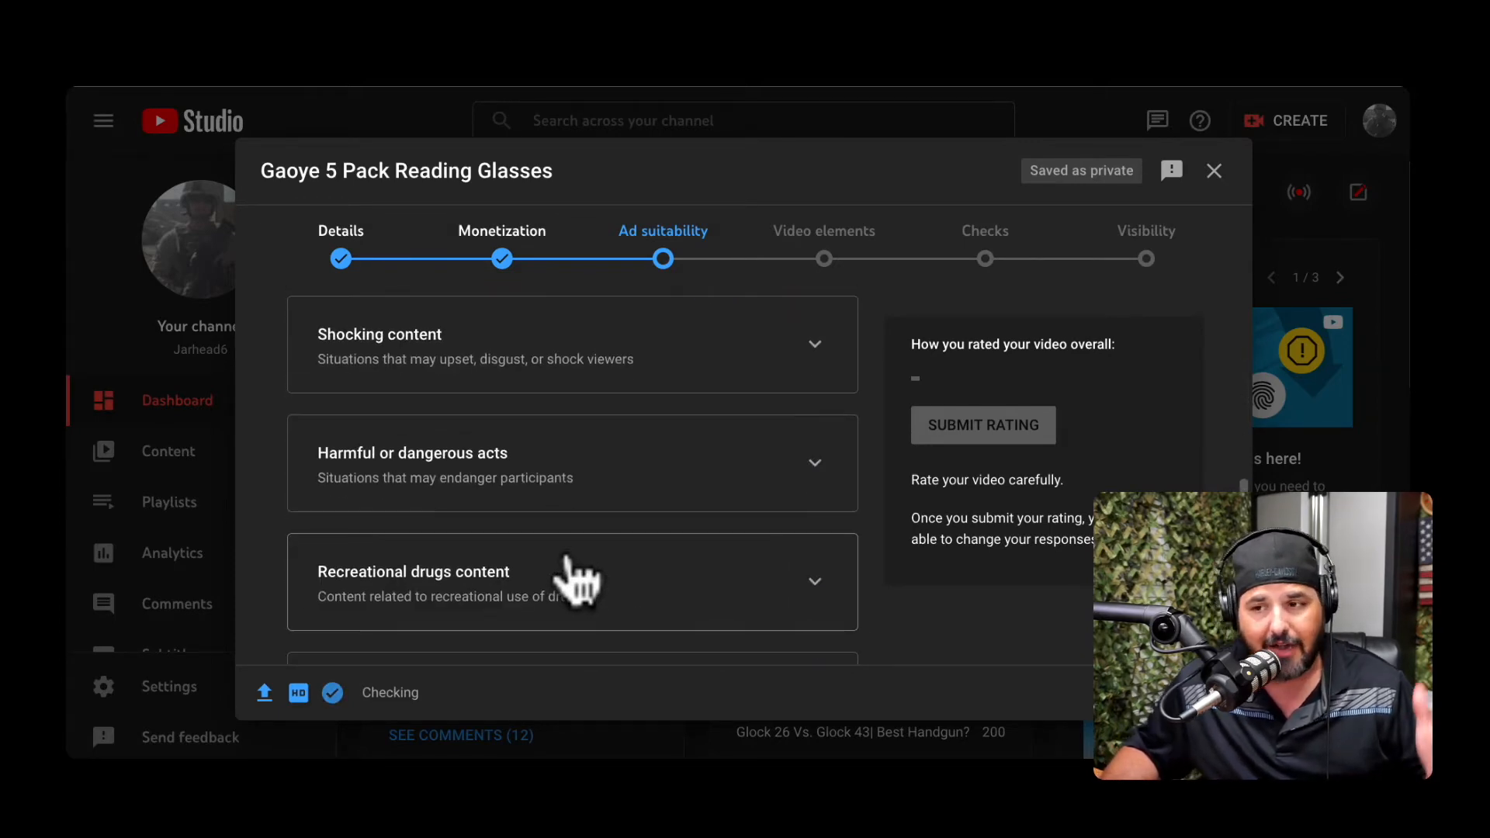
scroll(573, 580, "down", 4)
scroll(566, 553, "down", 4)
left_click(501, 613)
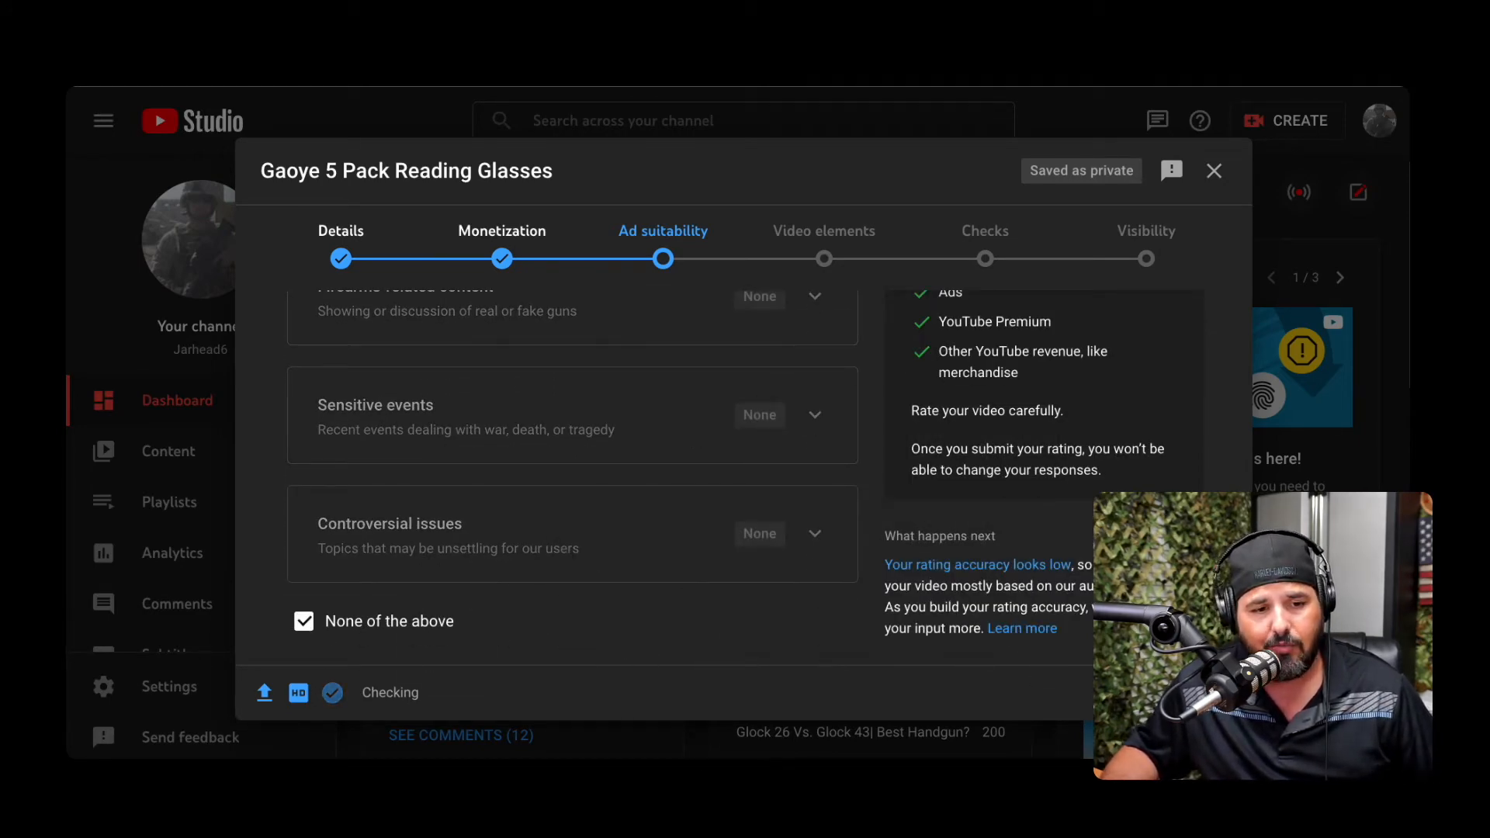
scroll(1038, 466, "up", 5)
left_click(1018, 439)
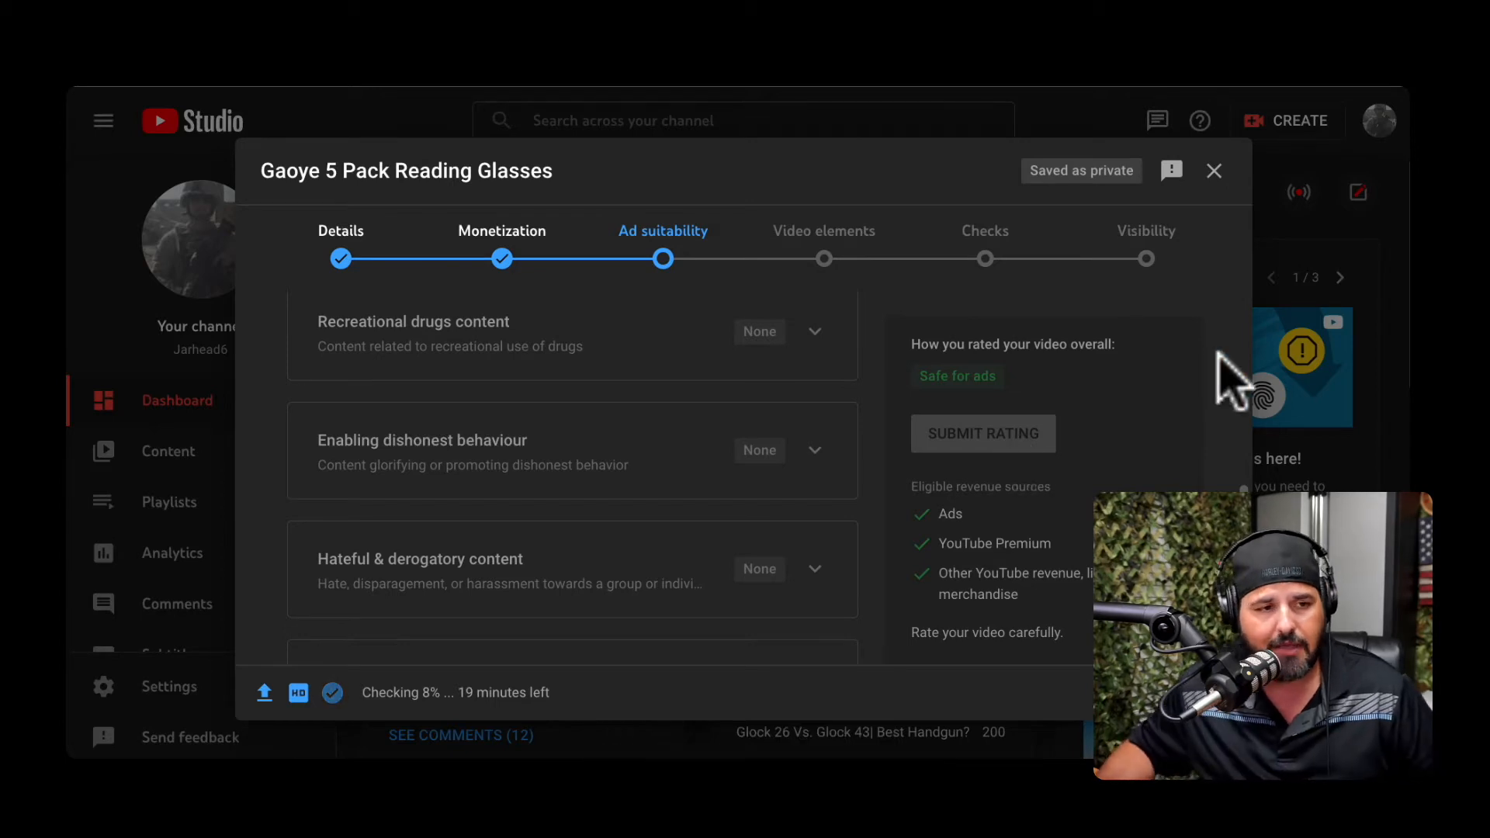
Proceed to Video elements and add an end screen imported from the latest video
left_click(1207, 692)
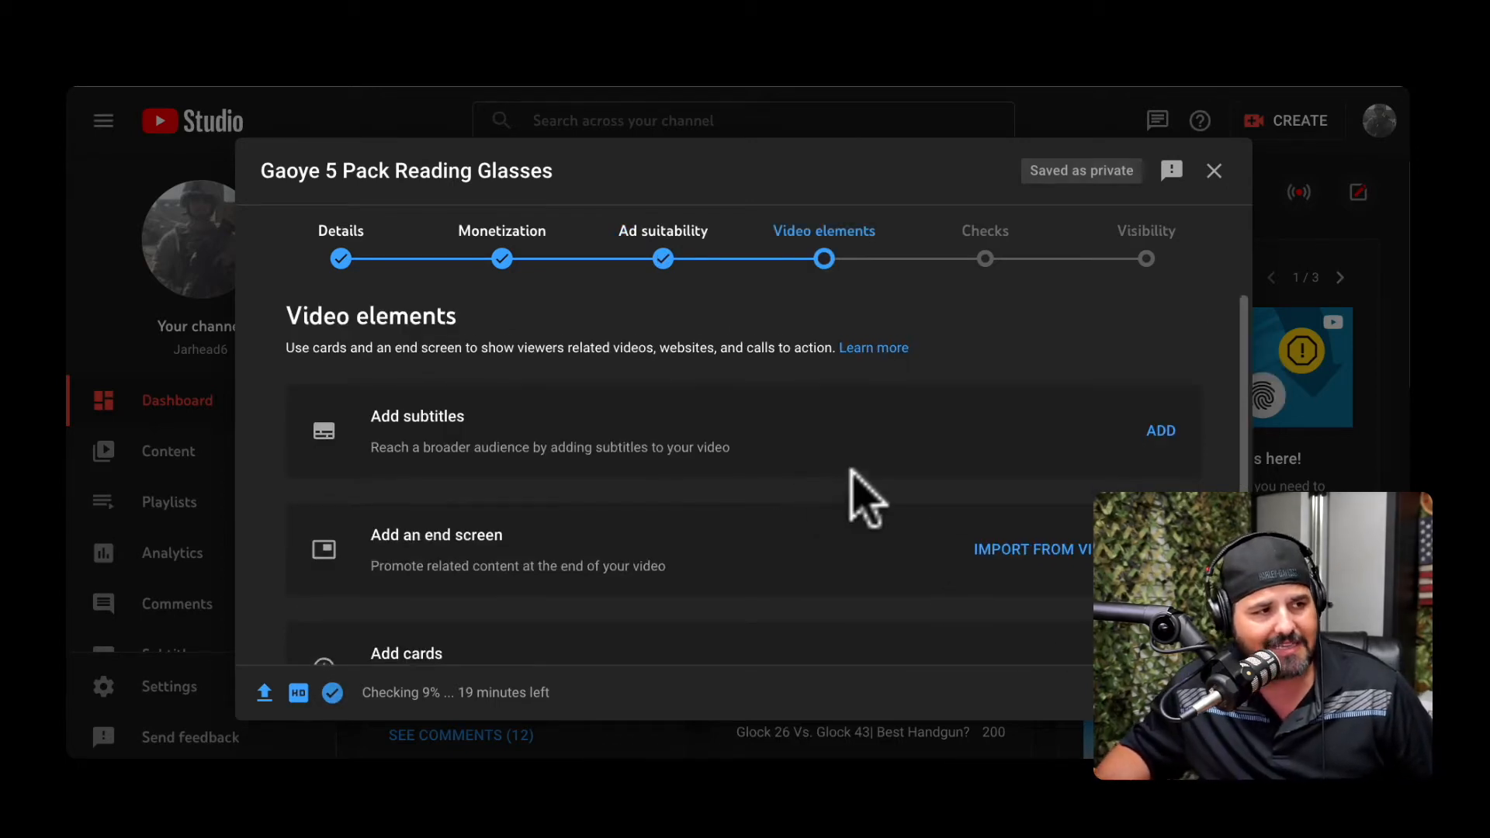
scroll(859, 493, "down", 1)
left_click(1158, 477)
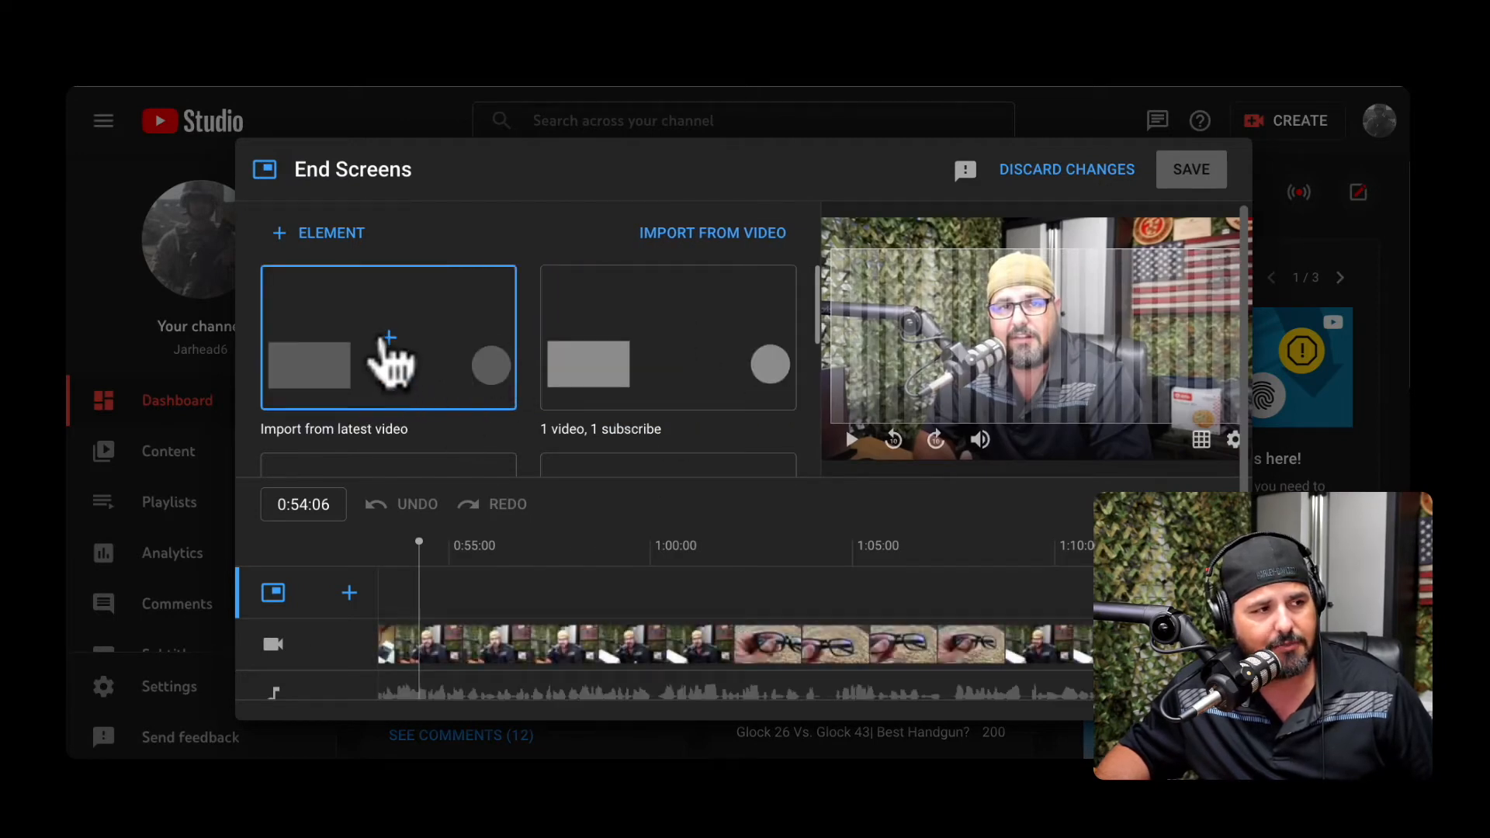
left_click(389, 359)
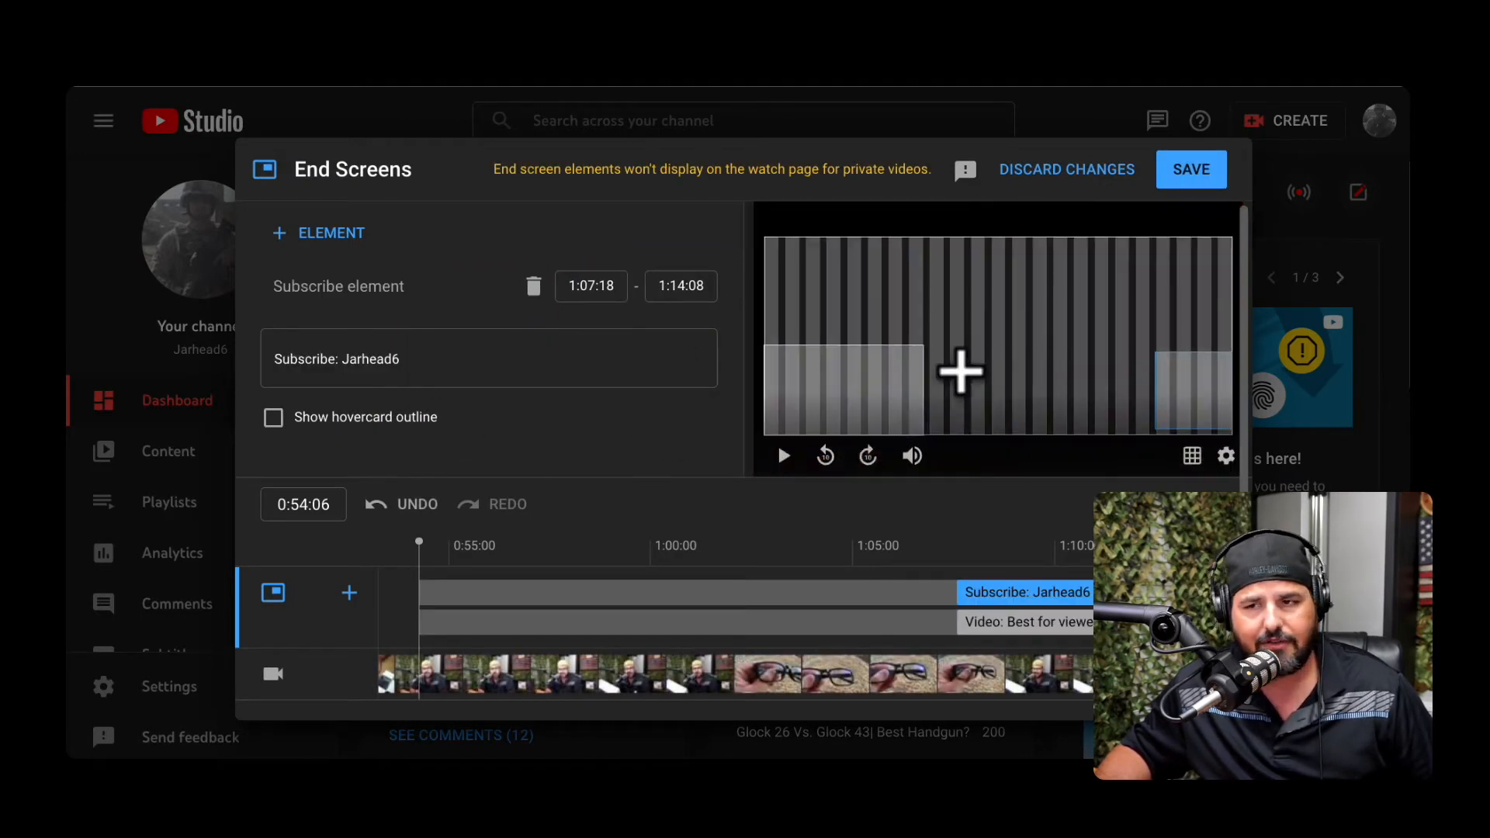
Save the end screen, and add and save a video card for "When a Guy Has a Gun!" at 0:23:00 on the timeline
left_click(1169, 183)
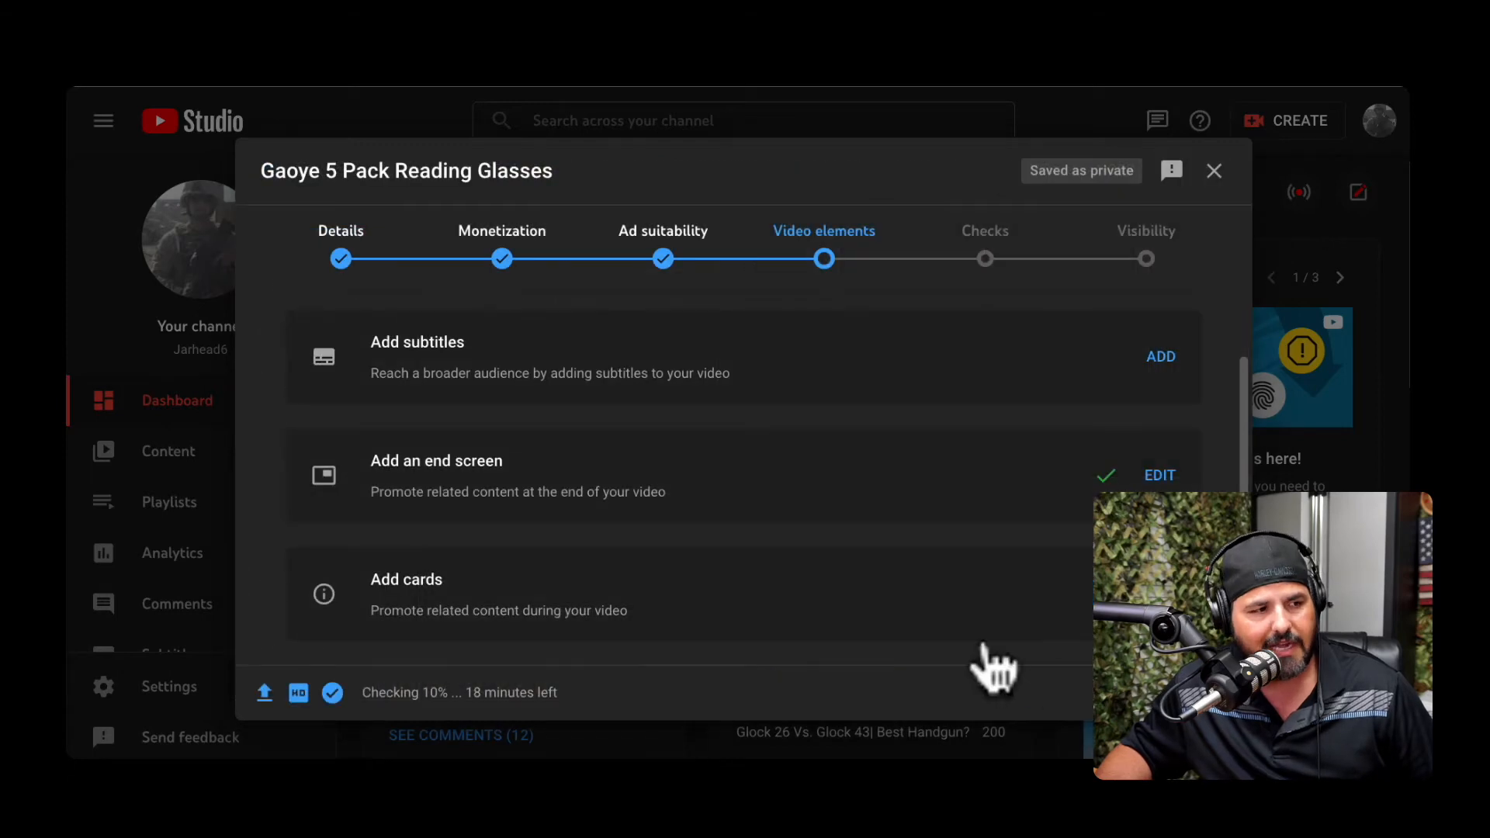
left_click(1161, 594)
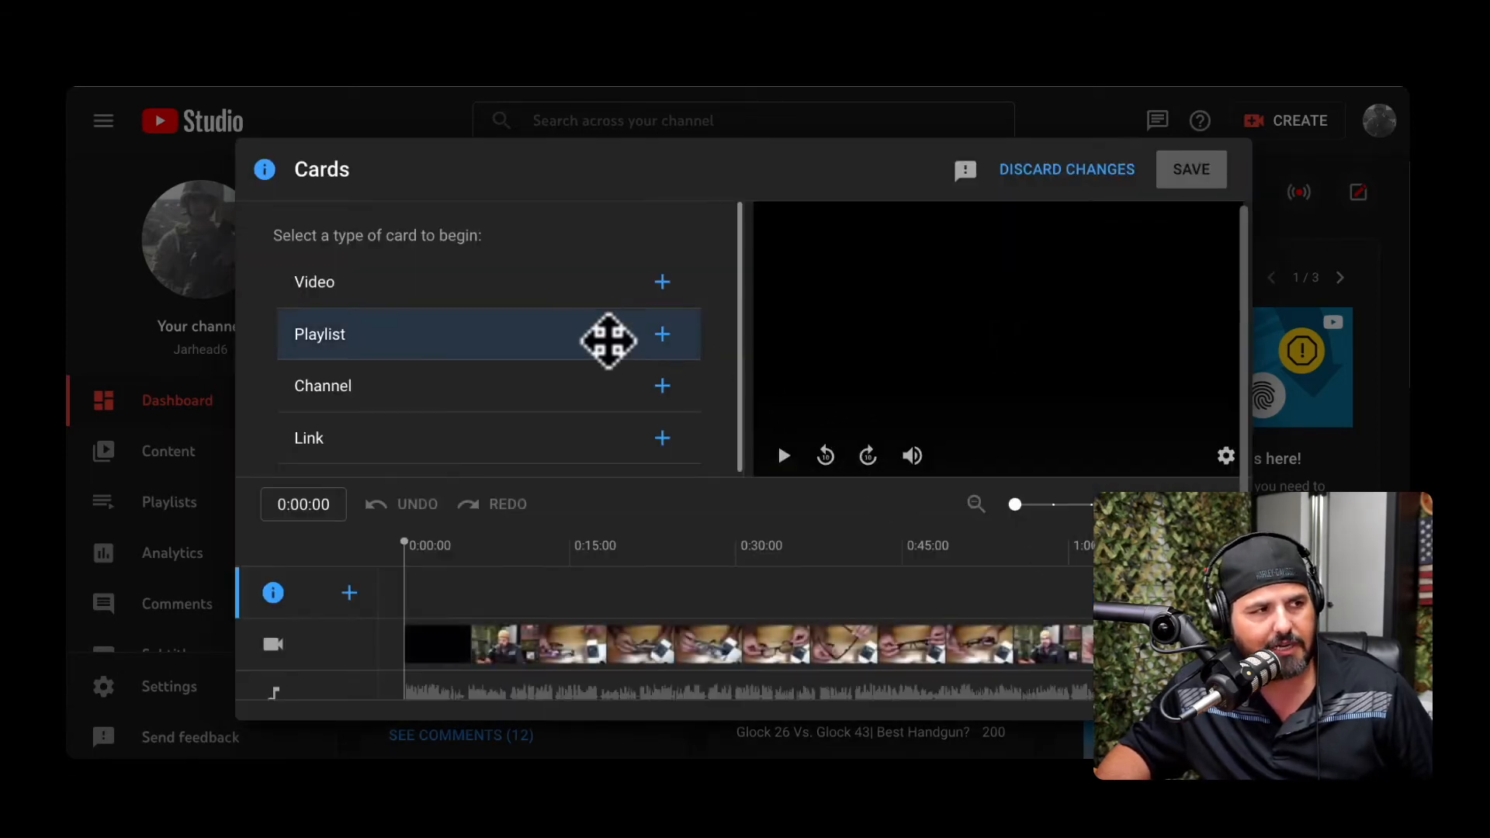
left_click(594, 296)
left_click(392, 347)
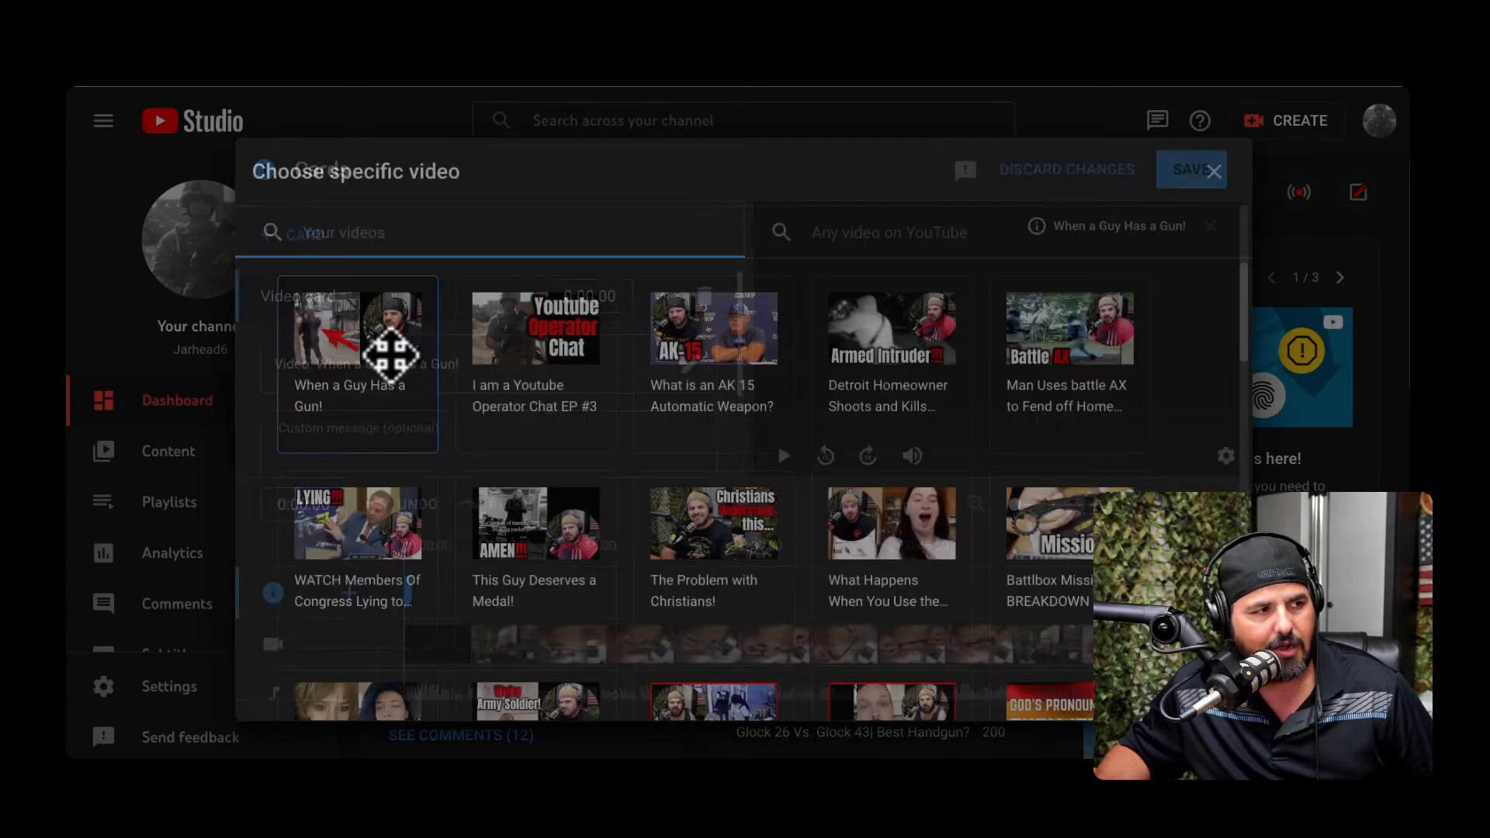
mouse_move(407, 596)
left_mouse_down()
mouse_move(785, 585)
mouse_move(663, 593)
left_mouse_up()
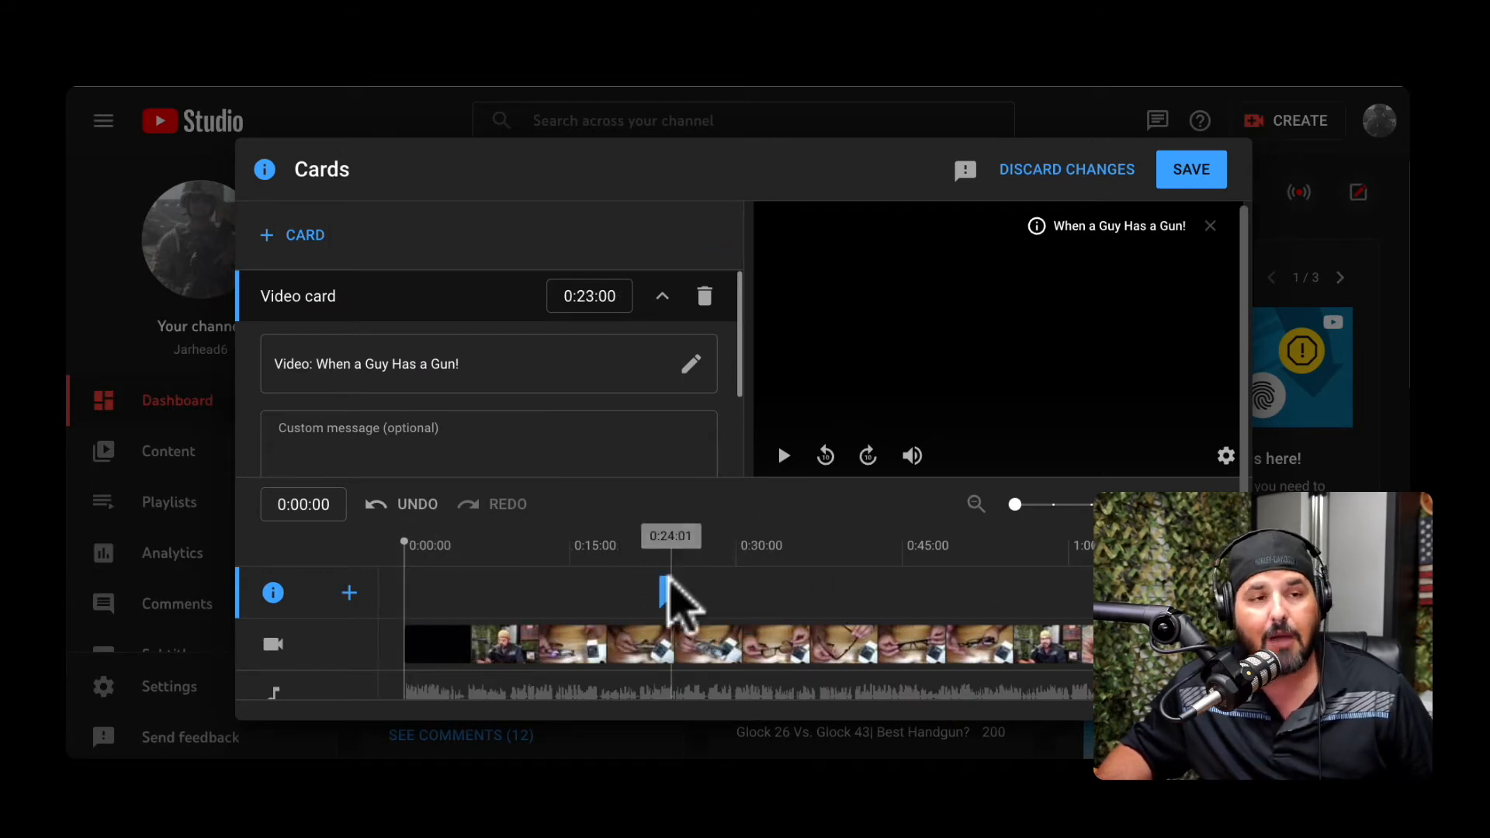
left_click(1205, 169)
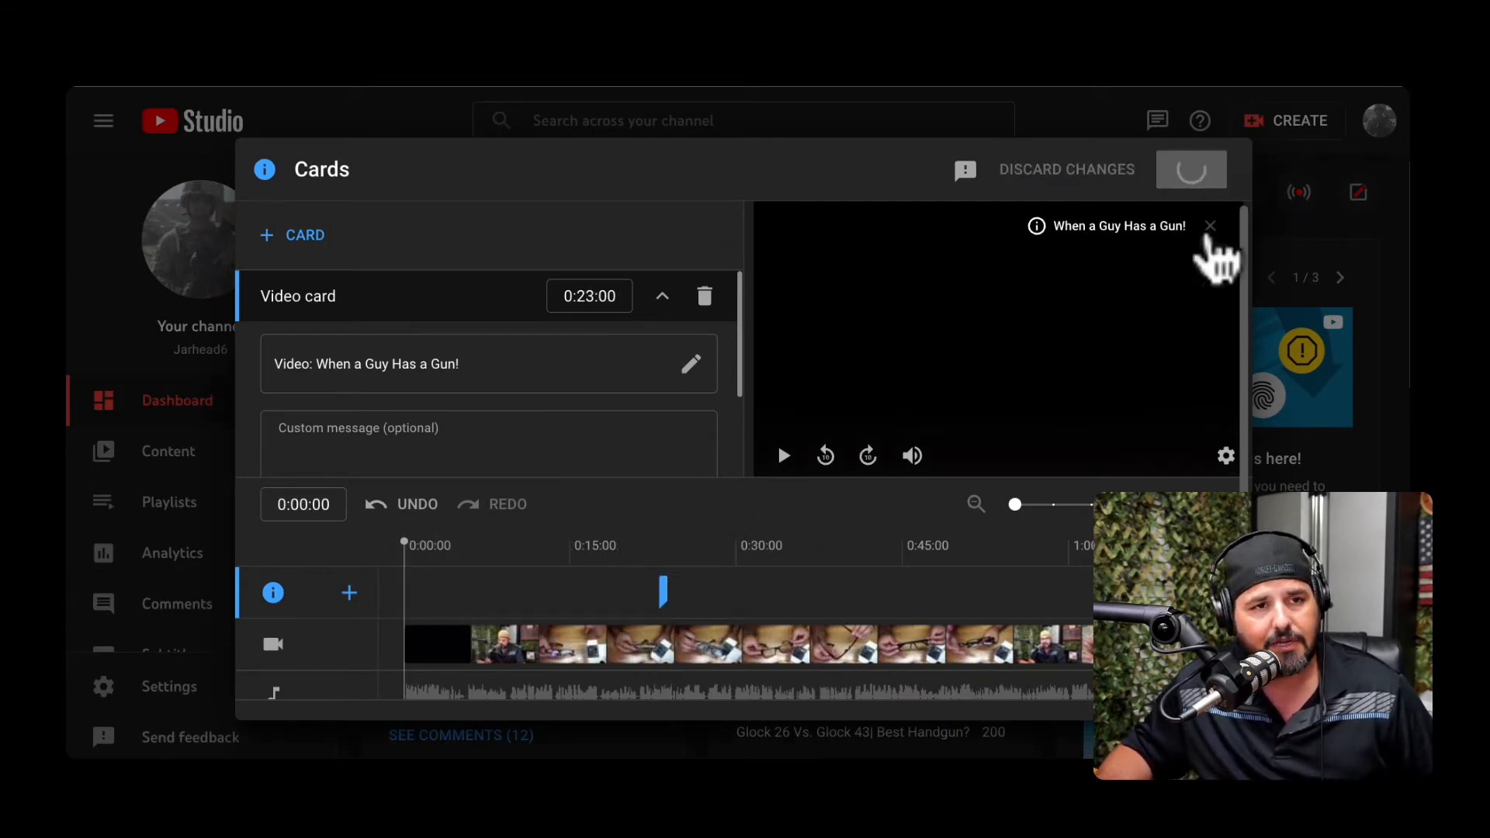
Proceed to the Checks stage, review the copyright and ad suitability checks, and continue to the Visibility stage
left_click(1203, 693)
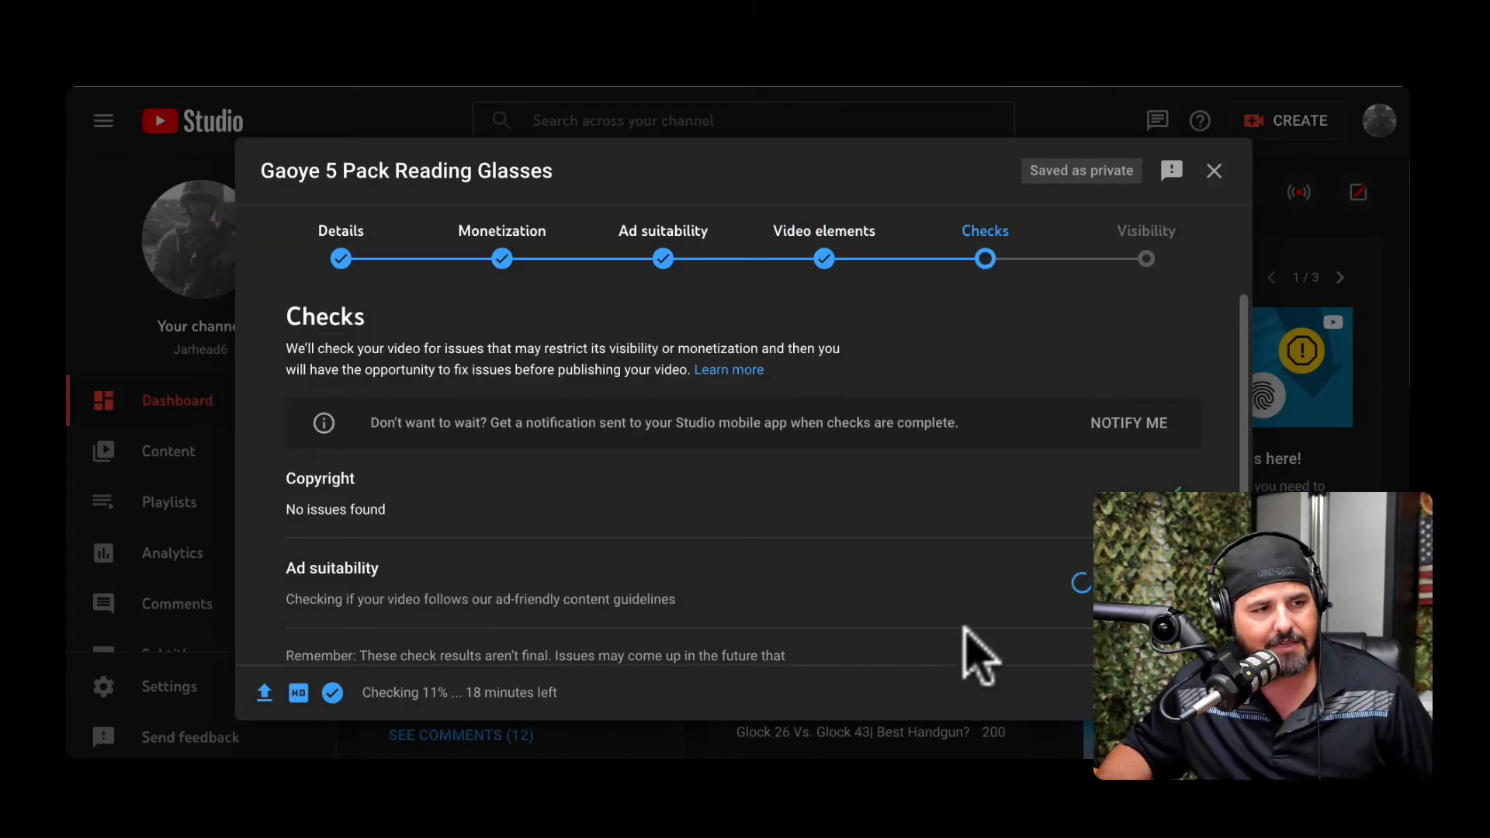
scroll(876, 607, "down", 2)
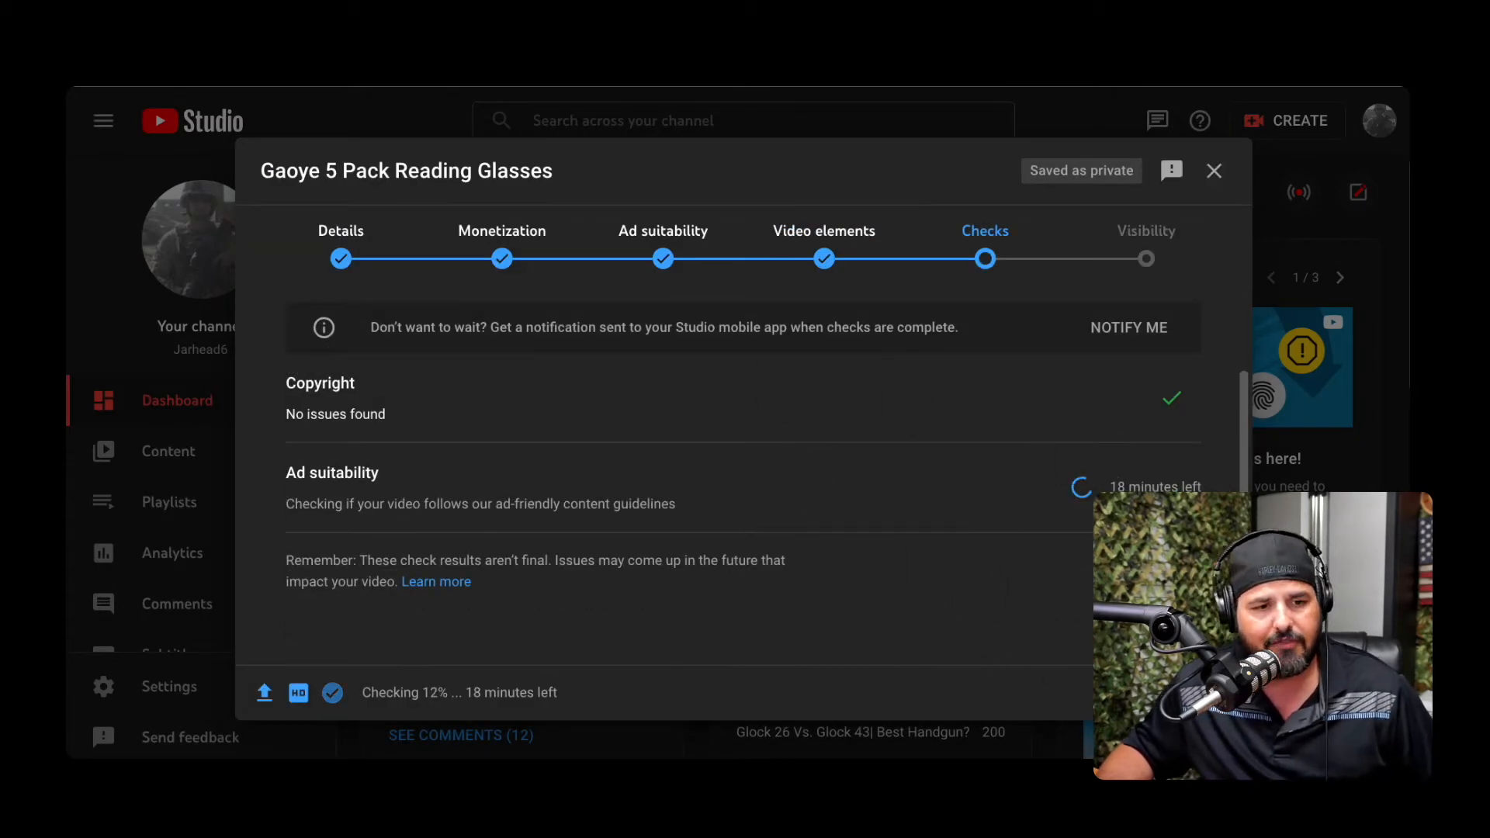
left_click(1203, 692)
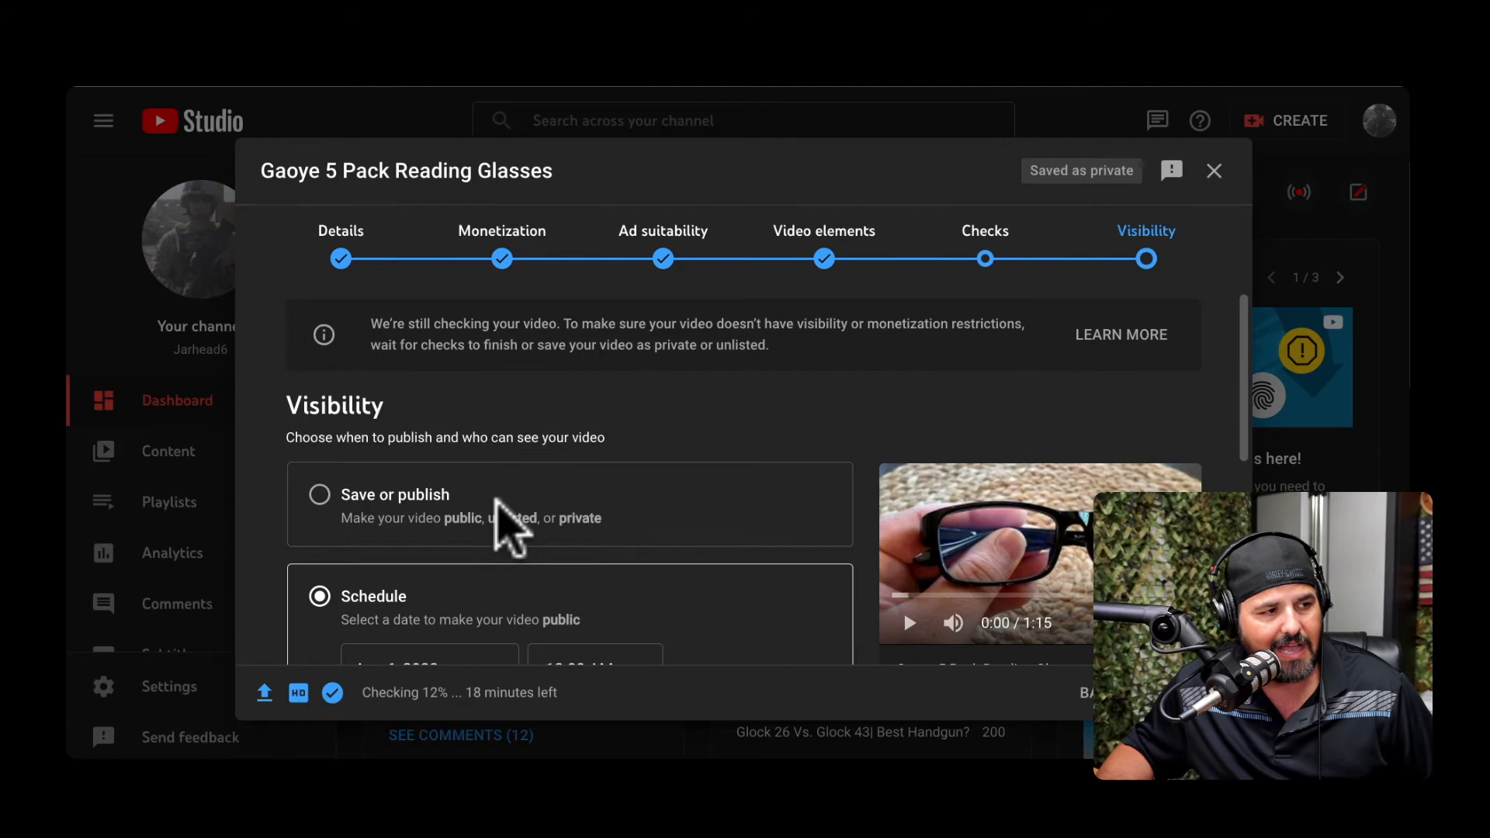
Choose Save or publish and examine the Private, Unlisted, Members only and Public visibility options
left_click(370, 499)
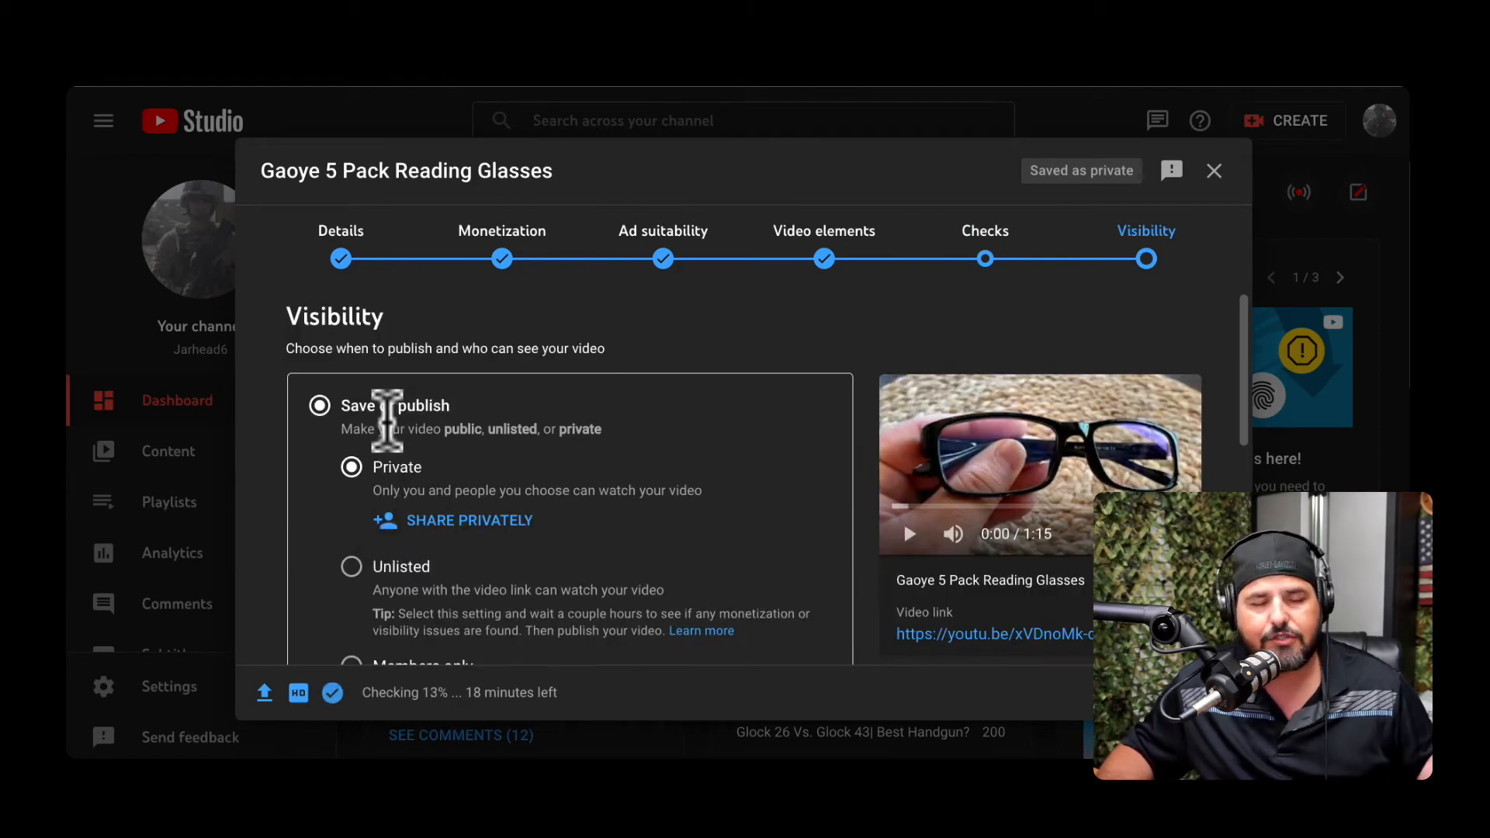
scroll(466, 478, "down", 2)
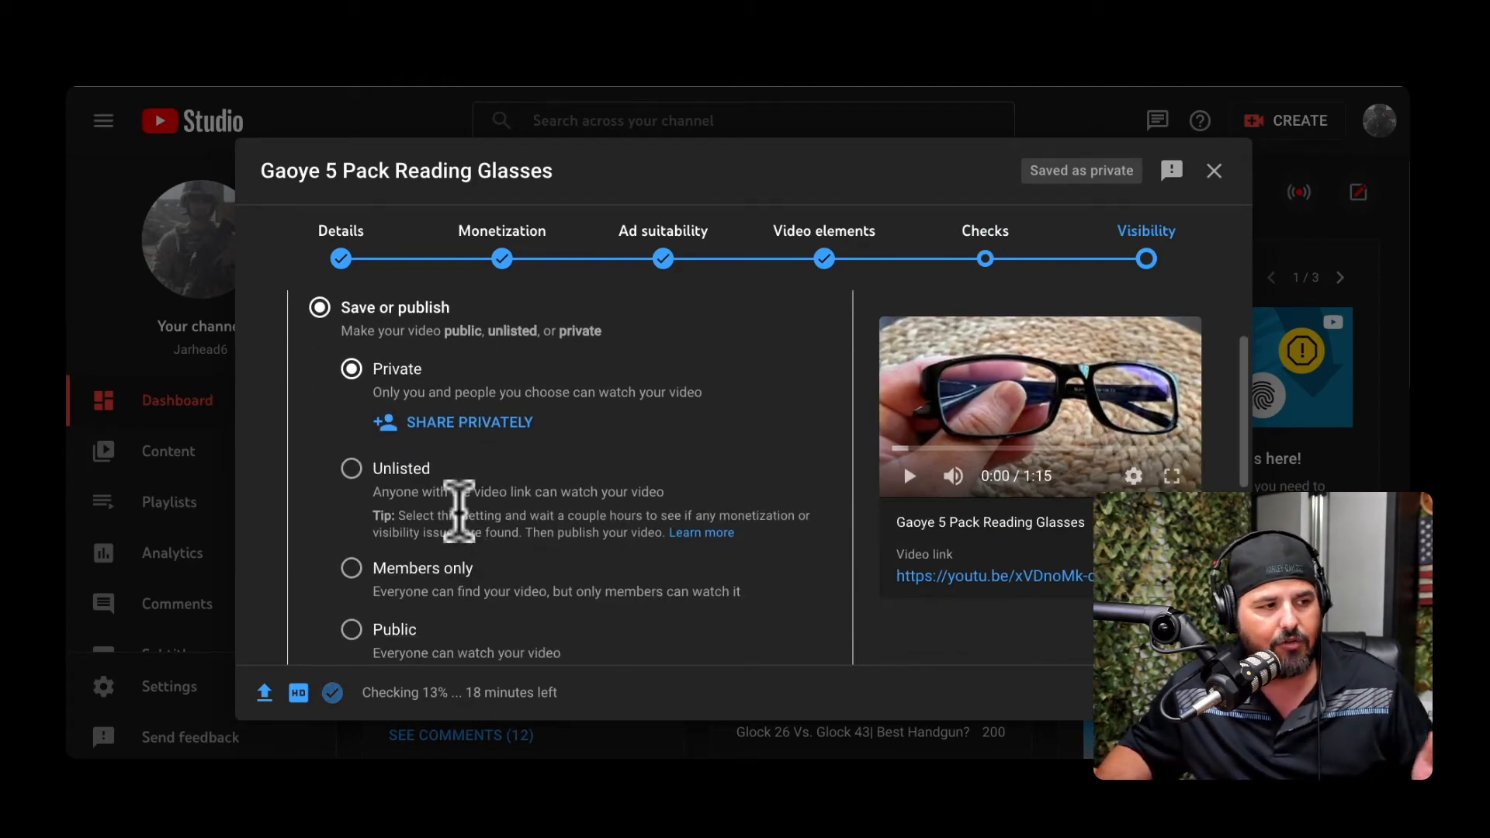
scroll(516, 594, "down", 1)
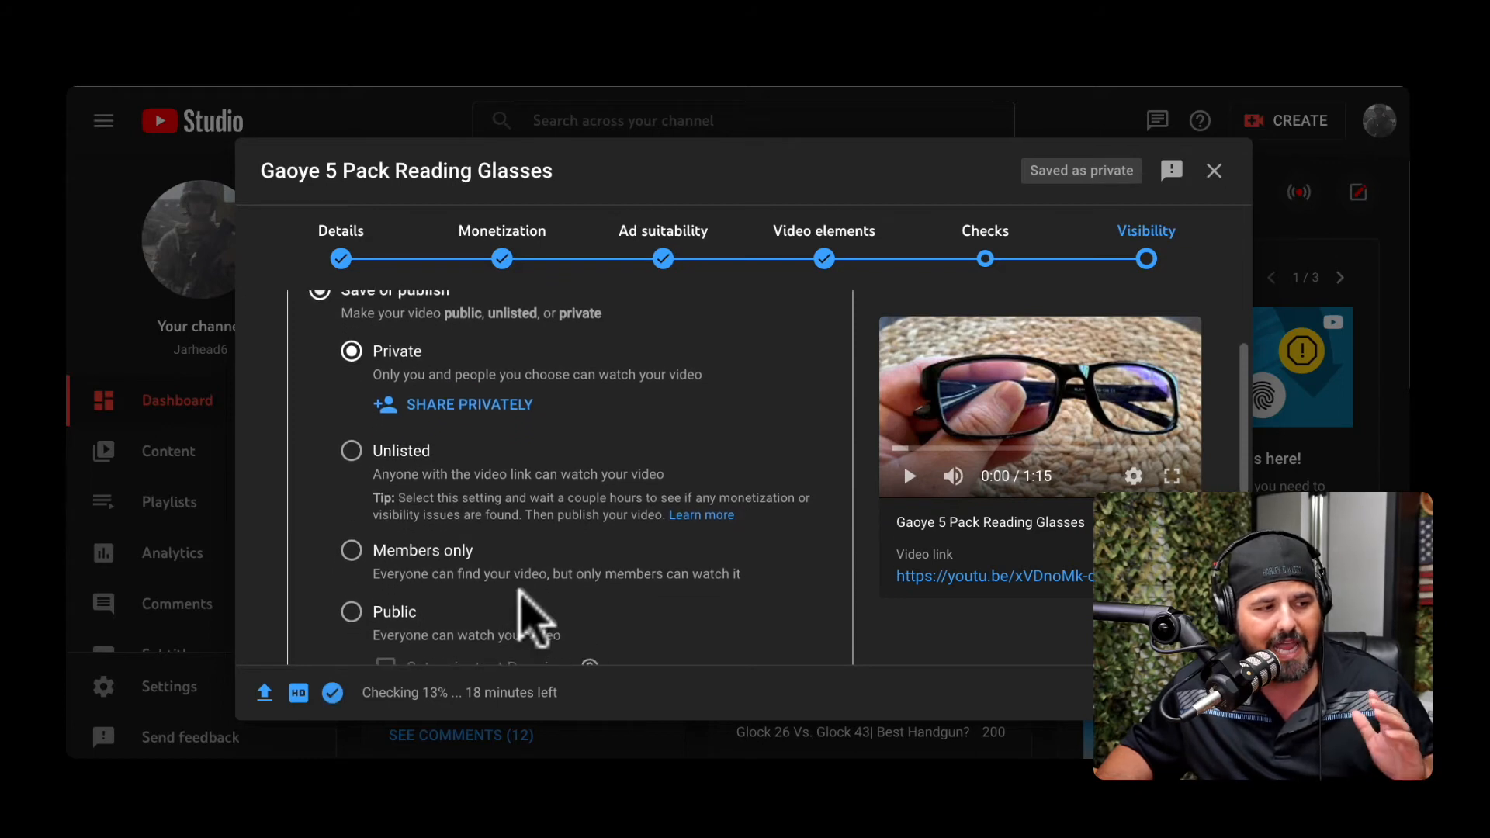
scroll(520, 594, "up", 1)
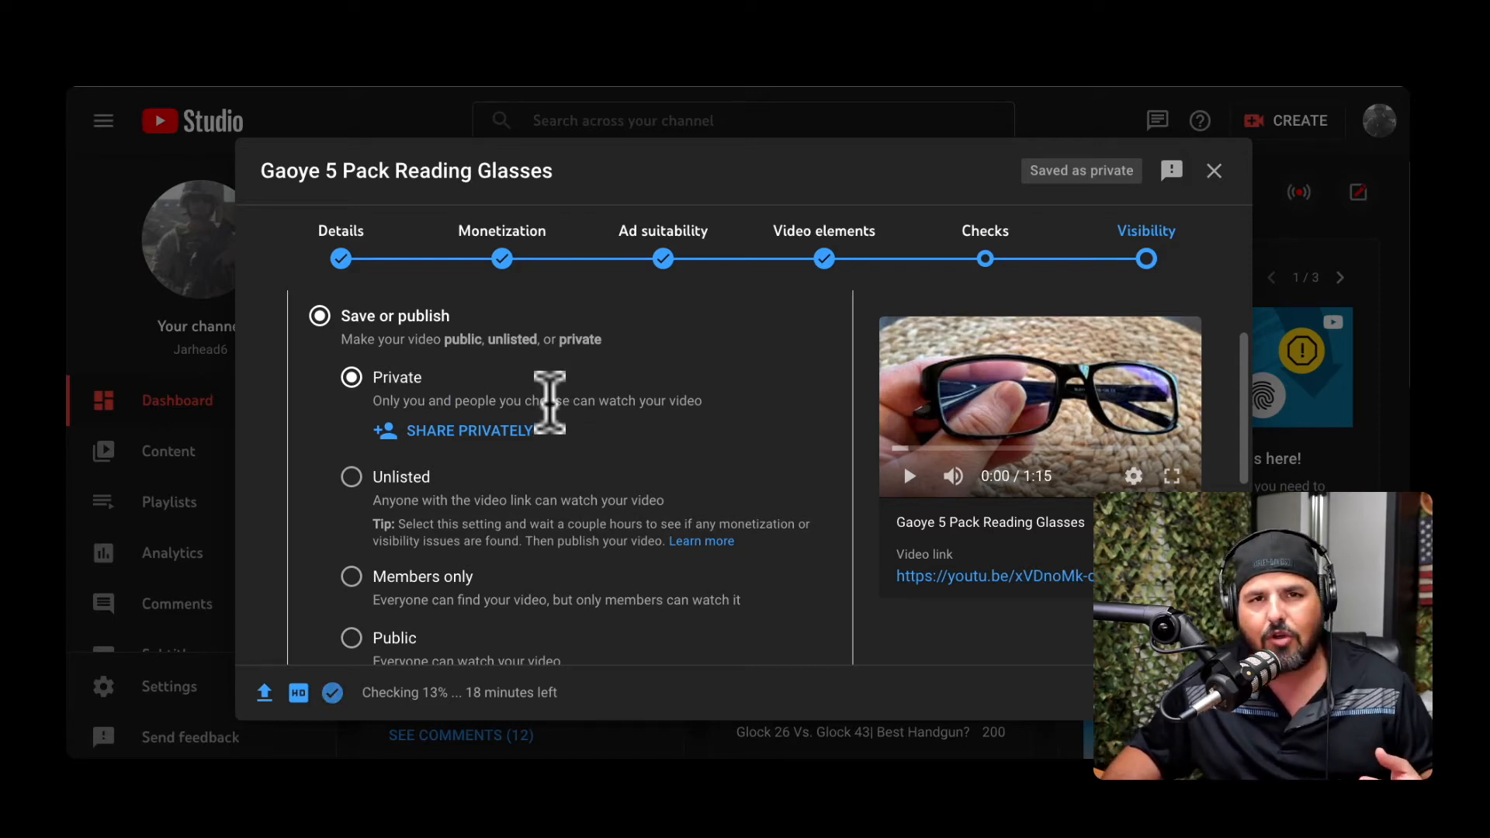
scroll(550, 403, "down", 1)
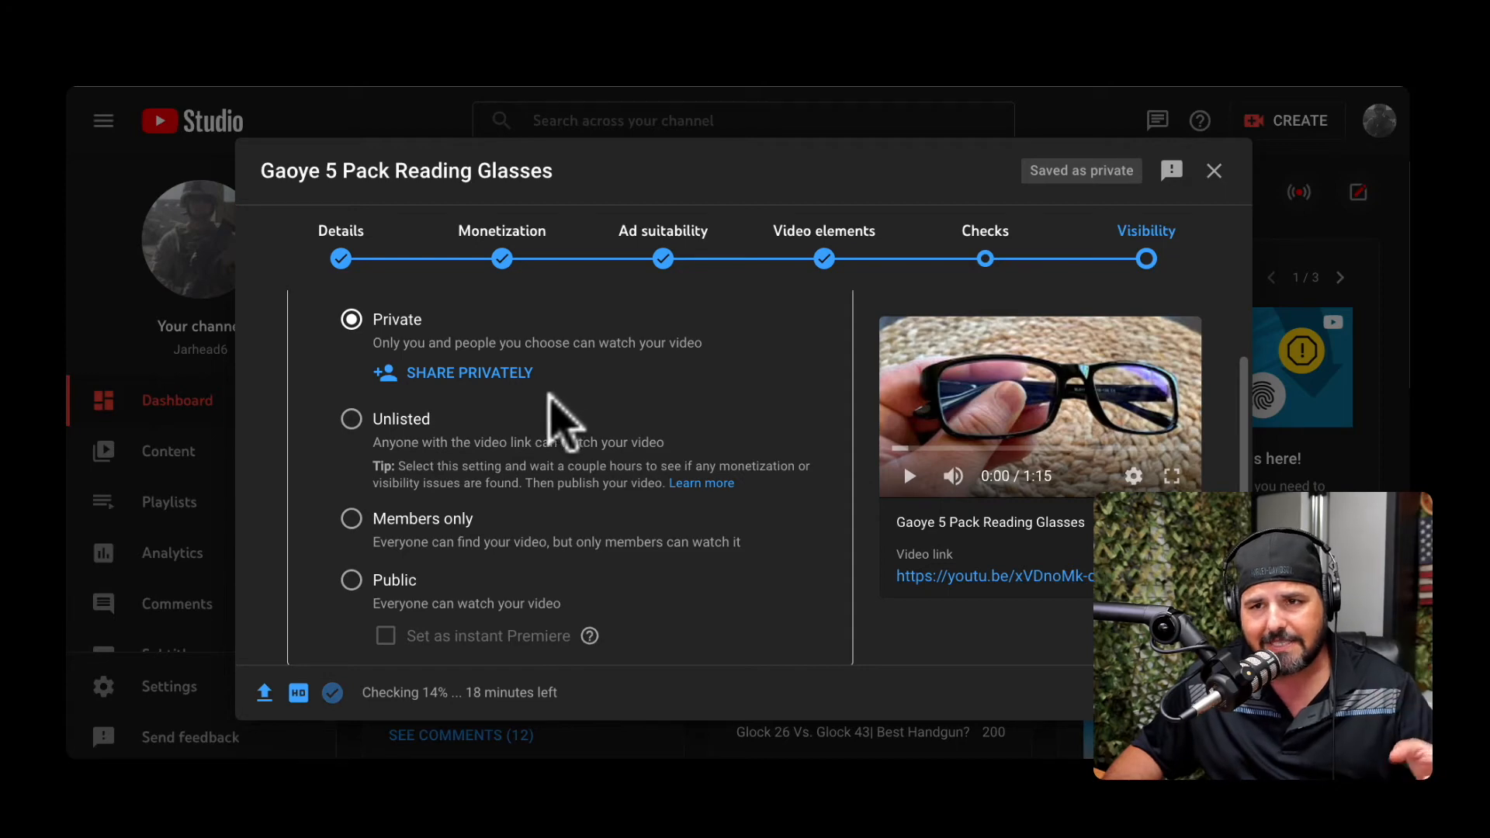
scroll(555, 412, "down", 1)
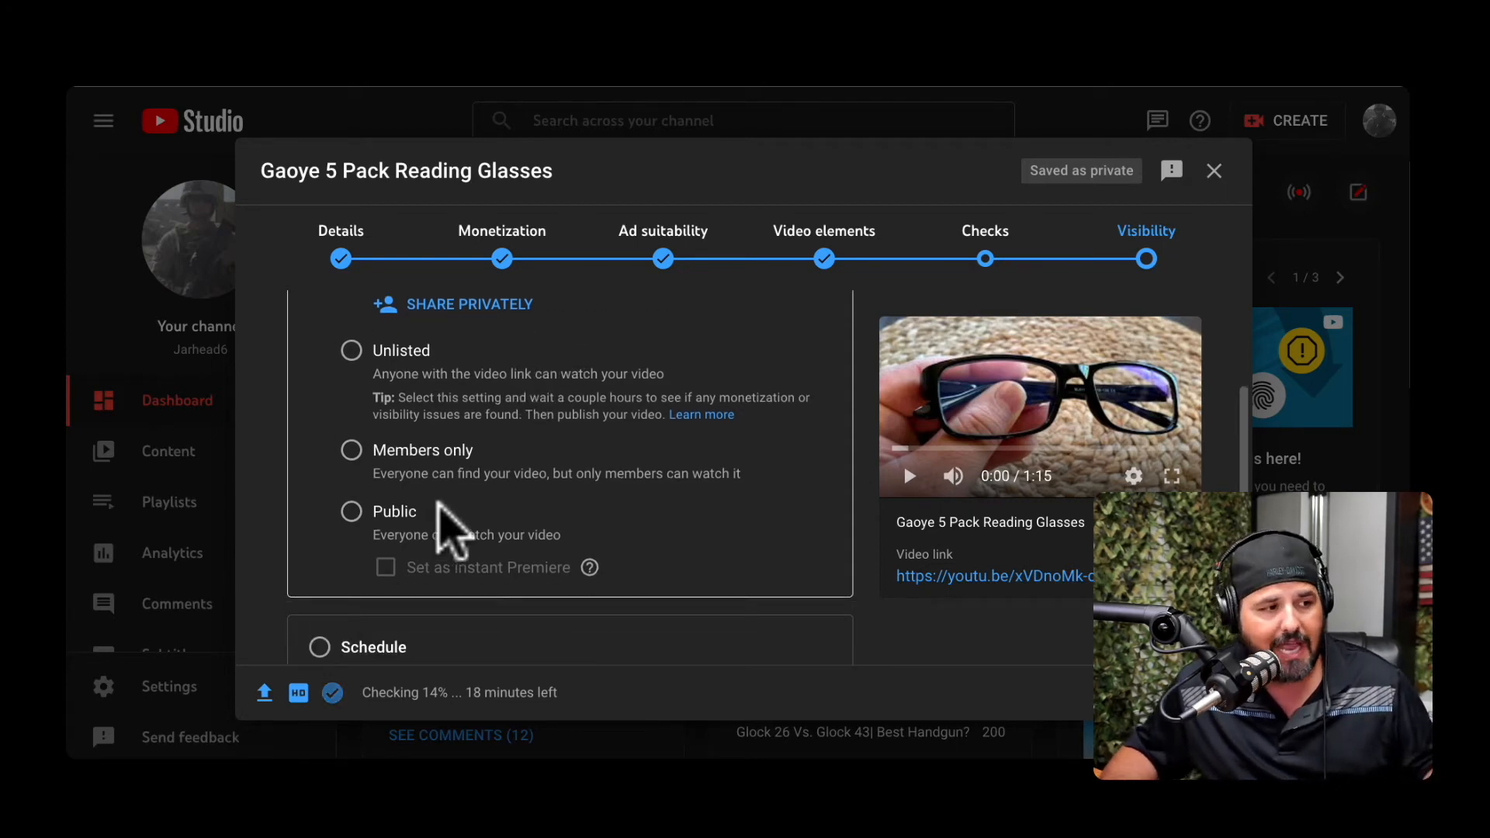
scroll(446, 509, "down", 1)
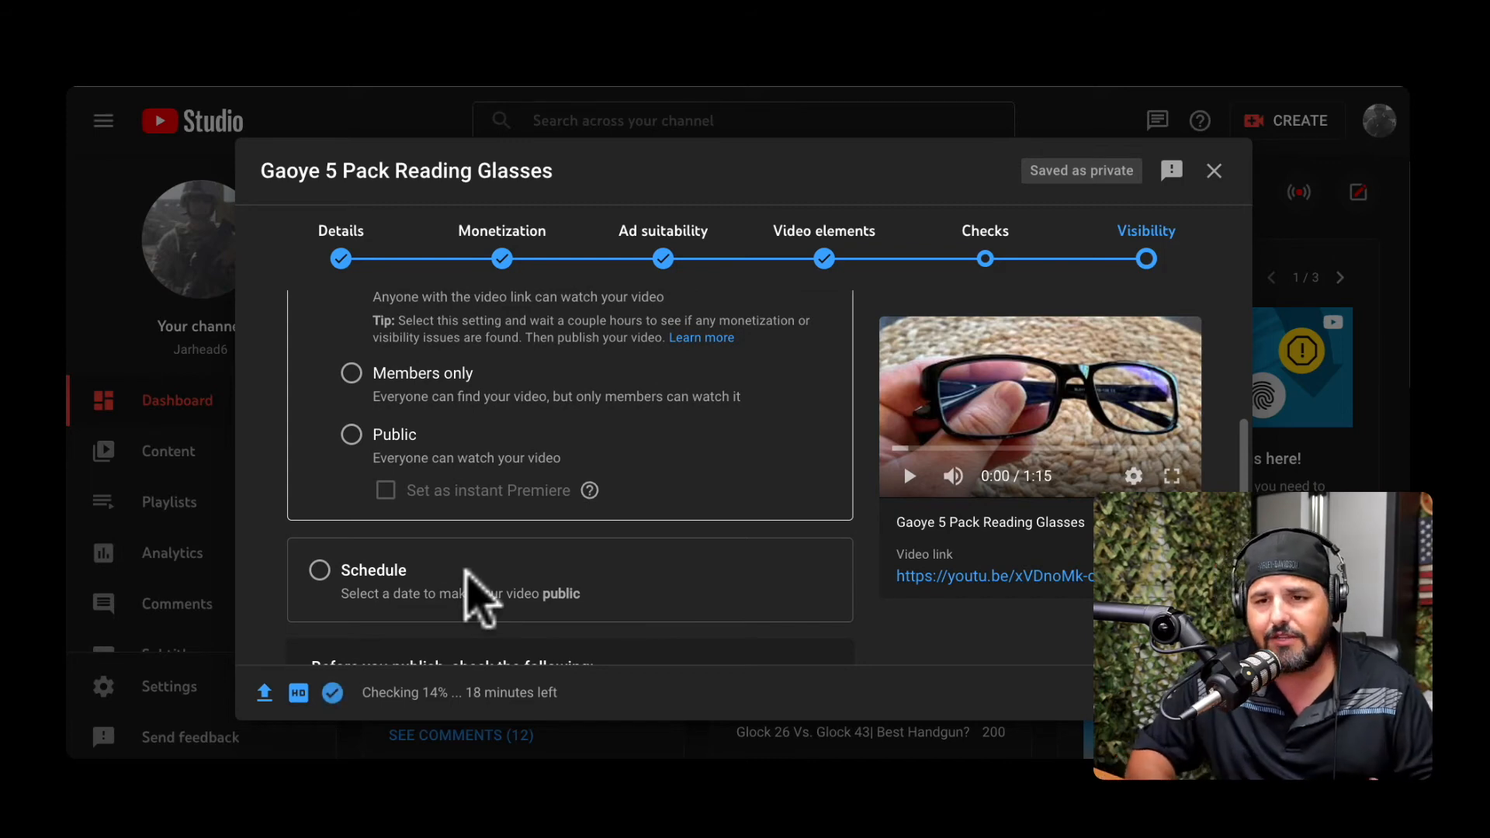
Switch the visibility to Schedule and examine its date, time and Premiere settings
left_click(345, 571)
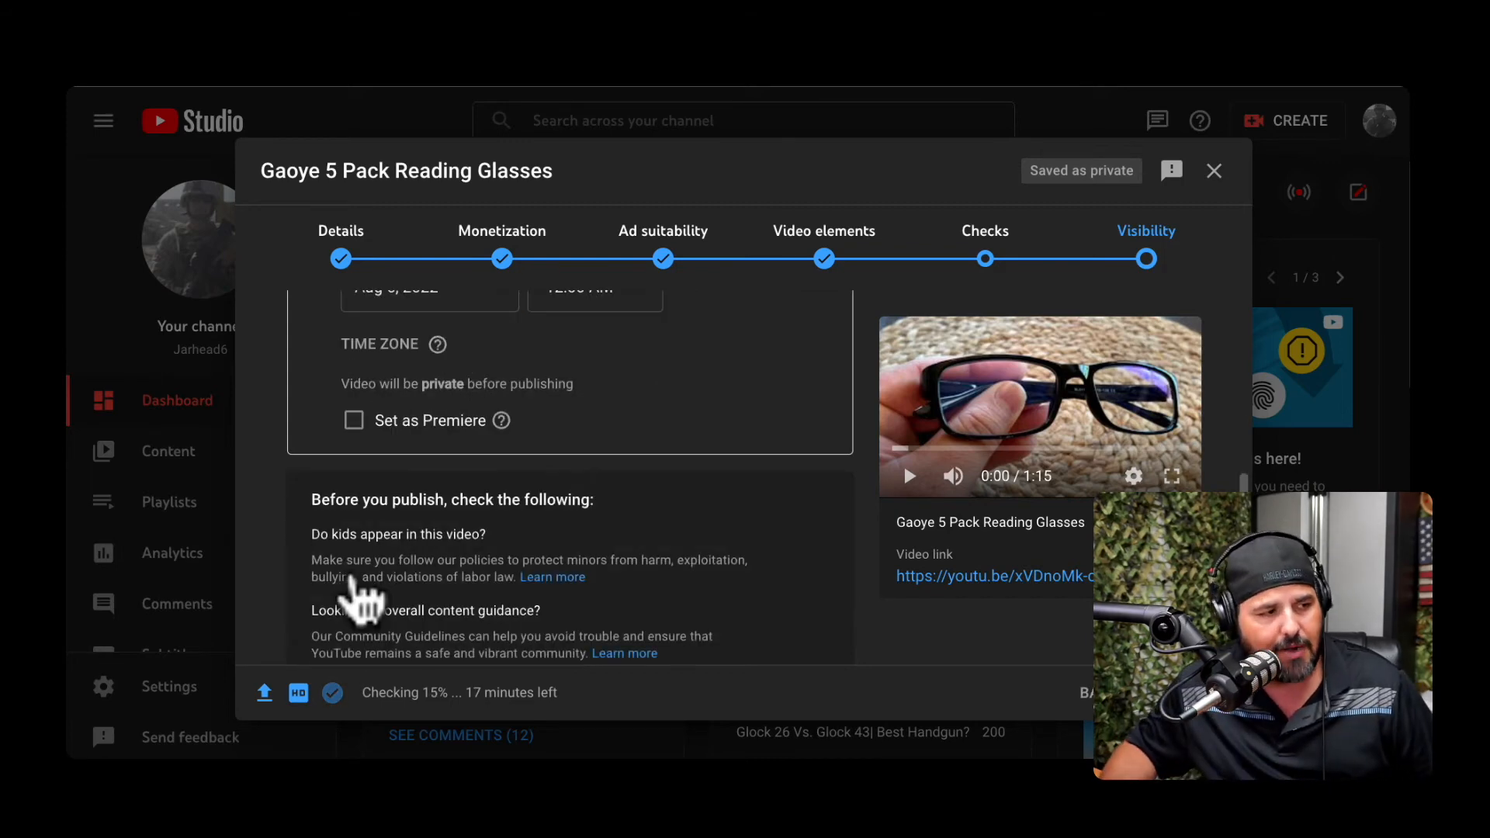
scroll(417, 578, "up", 1)
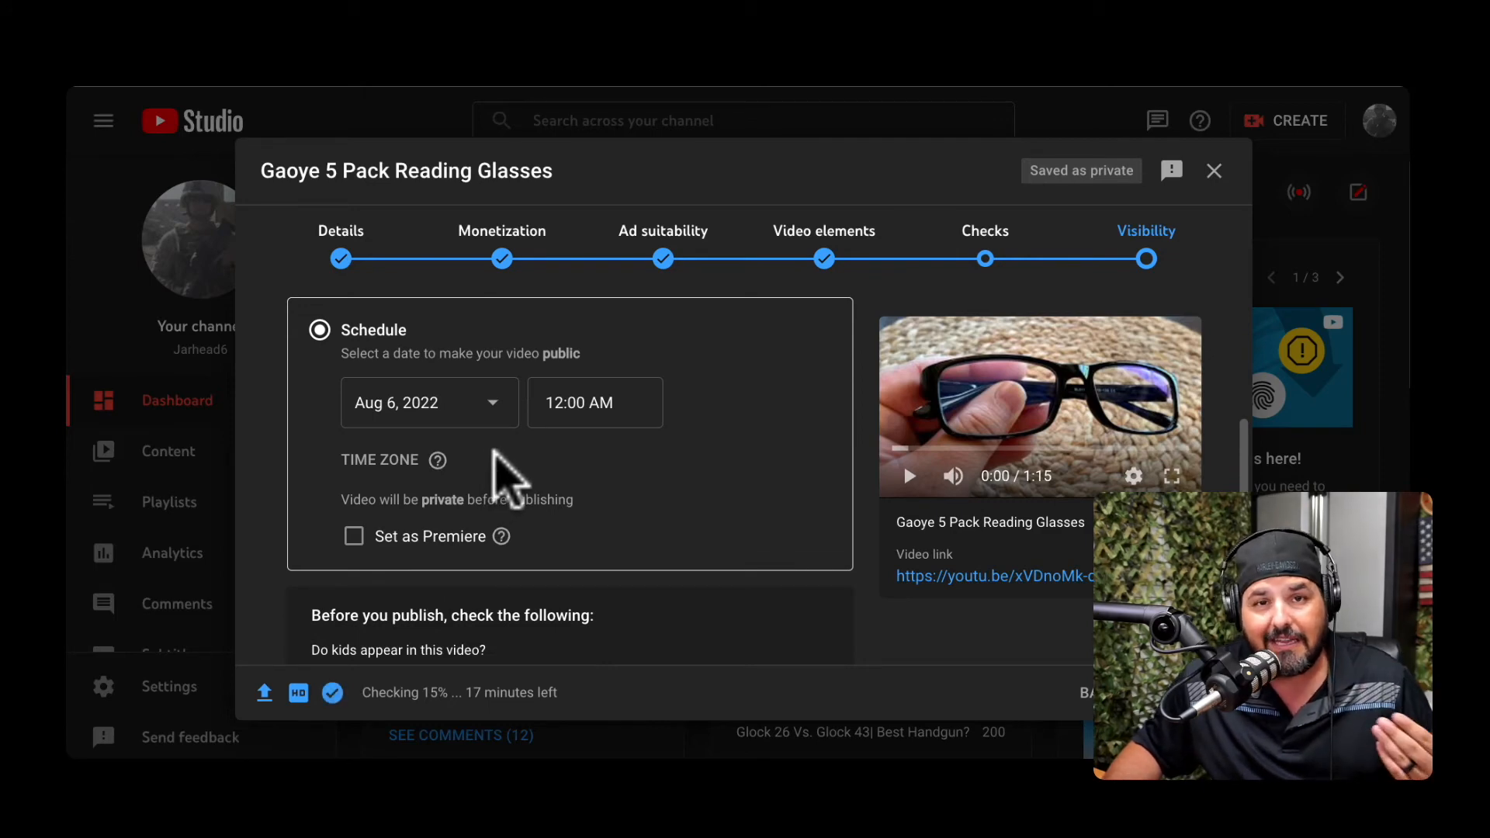
scroll(486, 393, "up", 2)
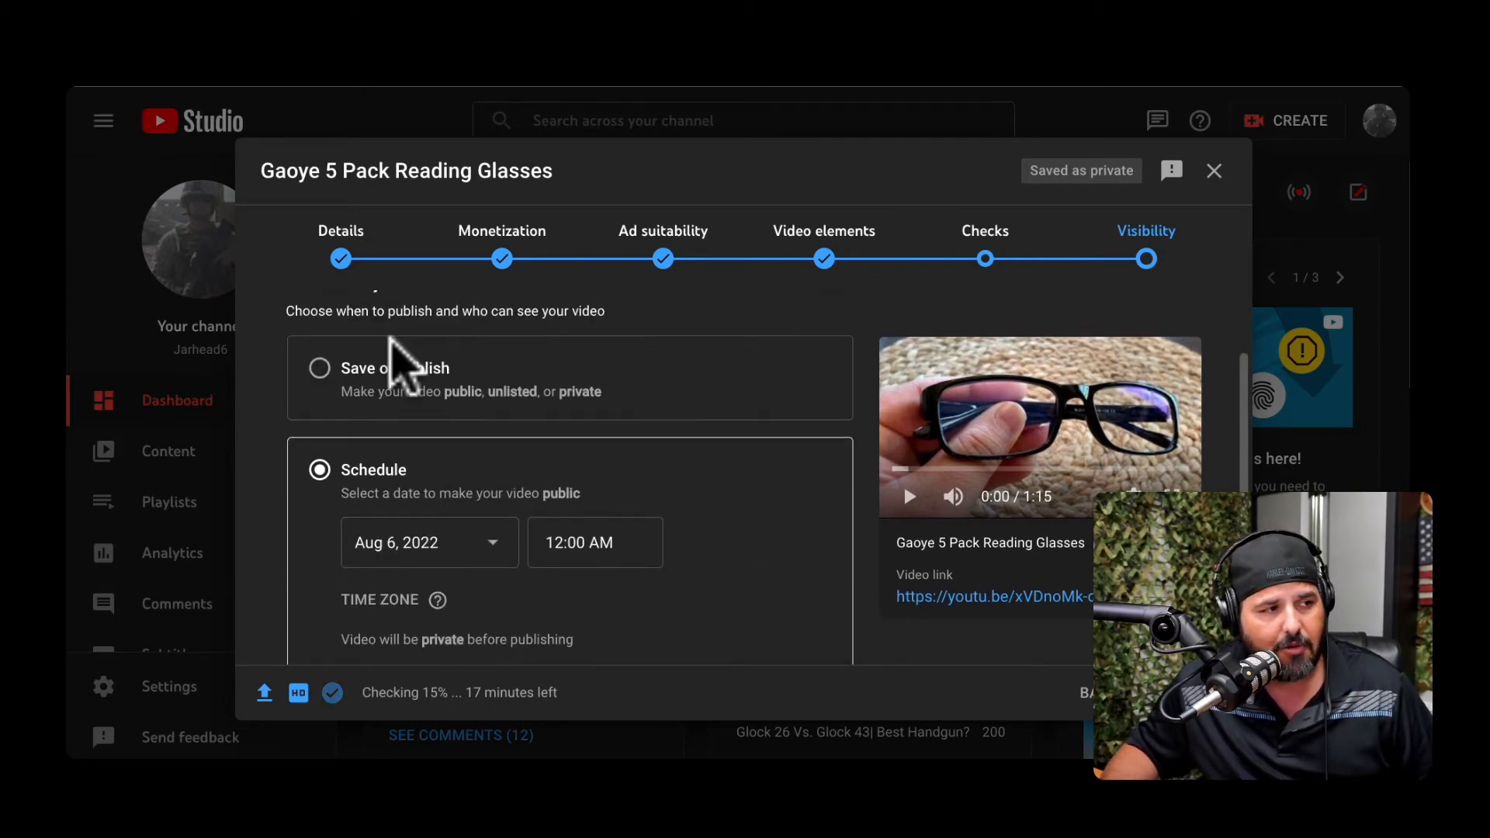
scroll(458, 483, "up", 1)
scroll(462, 466, "down", 2)
Switch back to Save or publish with Public visibility and examine the instant Premiere option
left_click(439, 365)
left_click(346, 564)
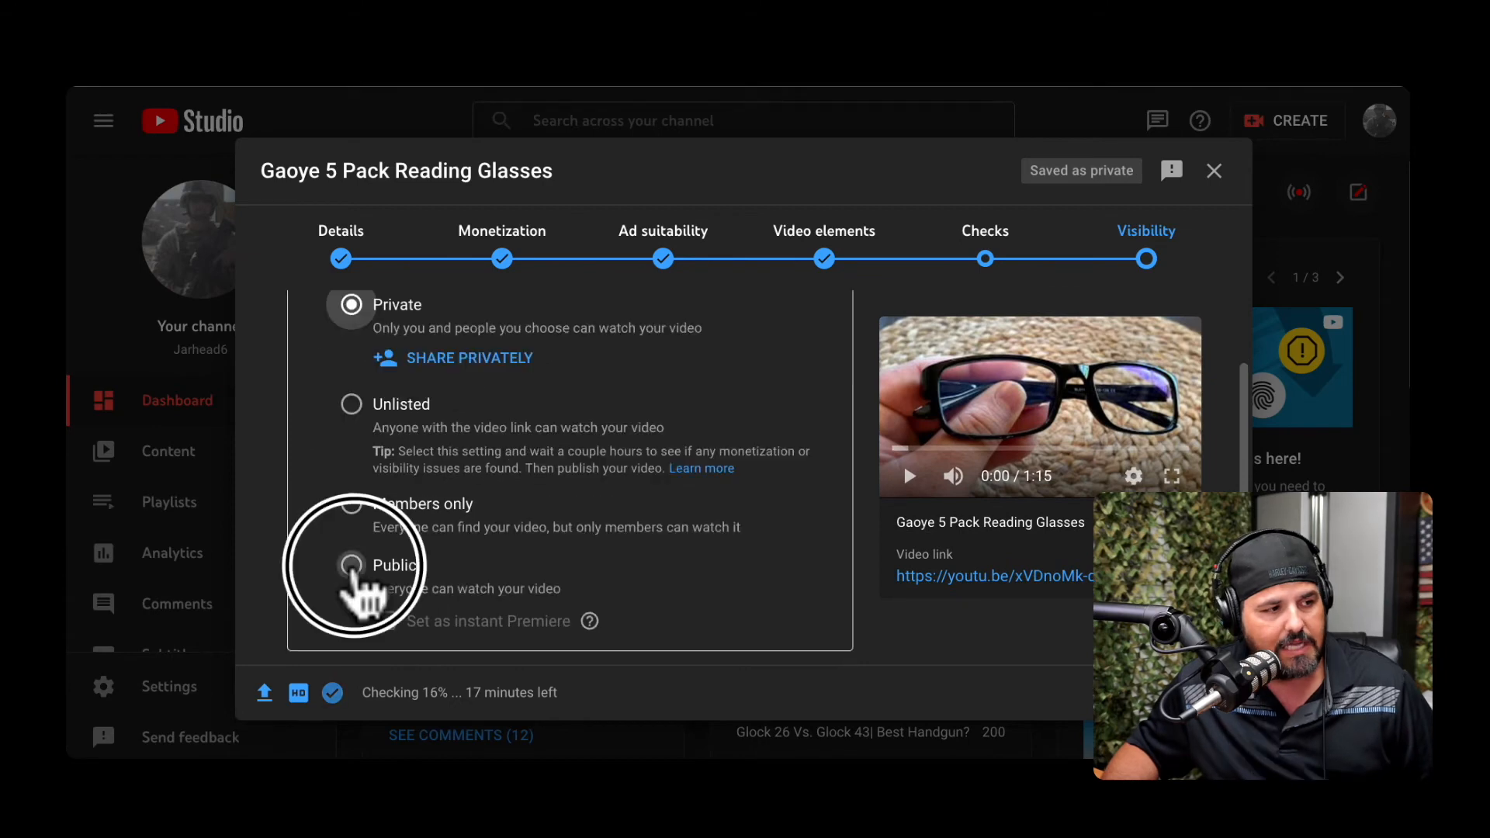
scroll(438, 544, "down", 1)
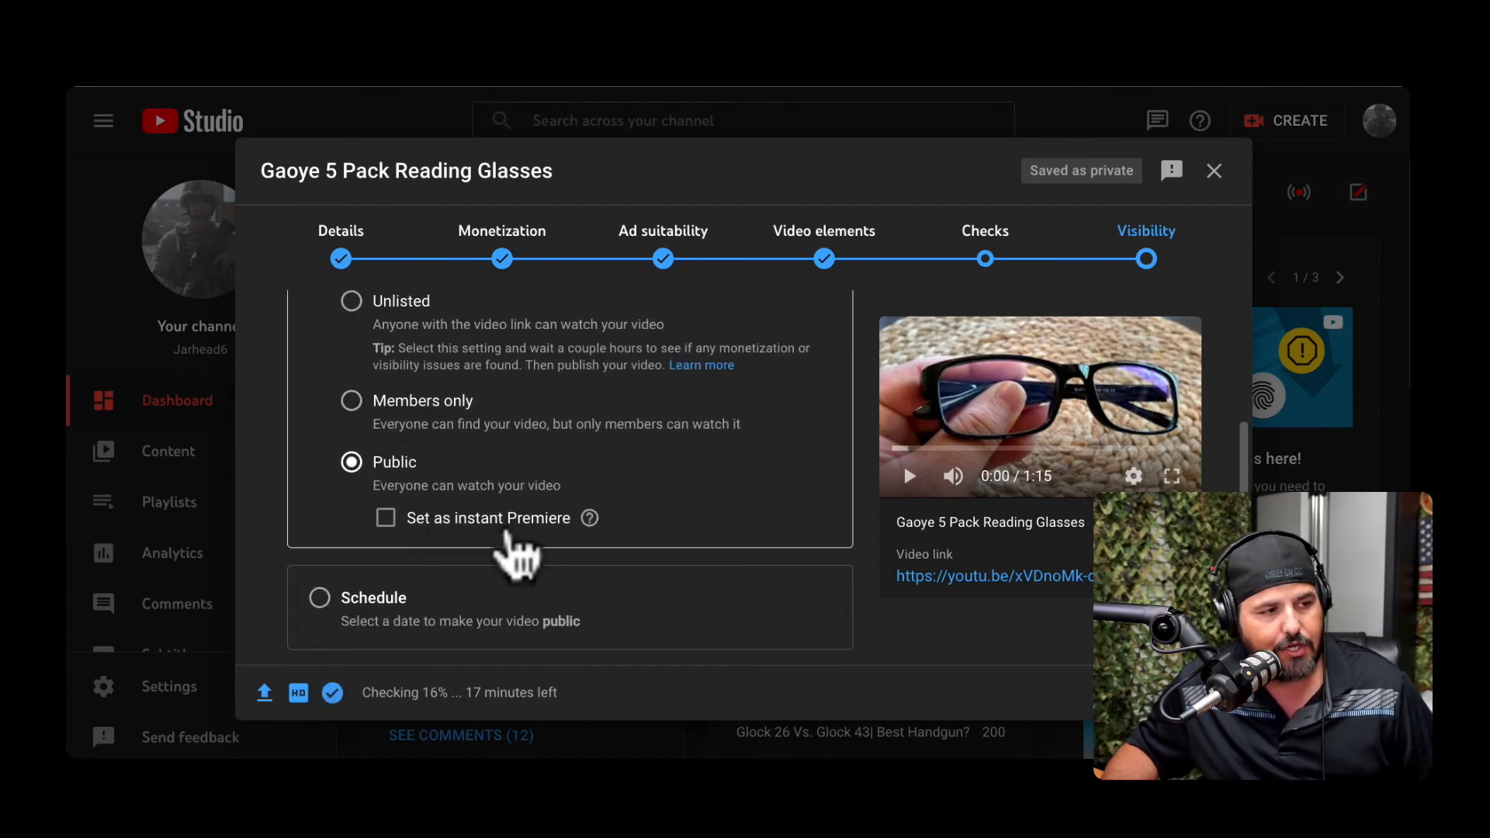
mouse_move(590, 518)
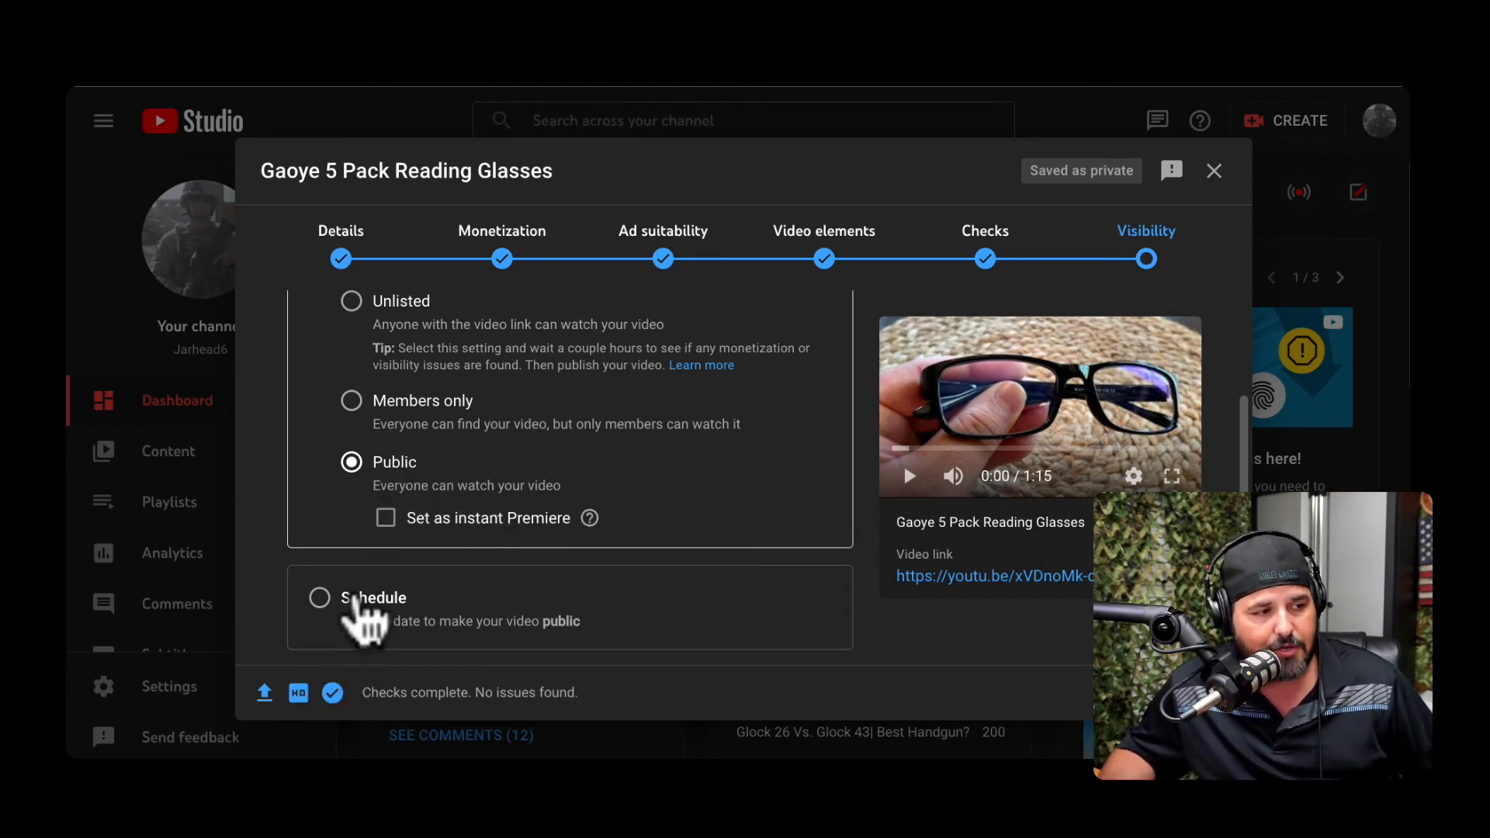
Select scheduled publishing for the video, check the date calendar, and set the video as a Premiere
left_click(356, 603)
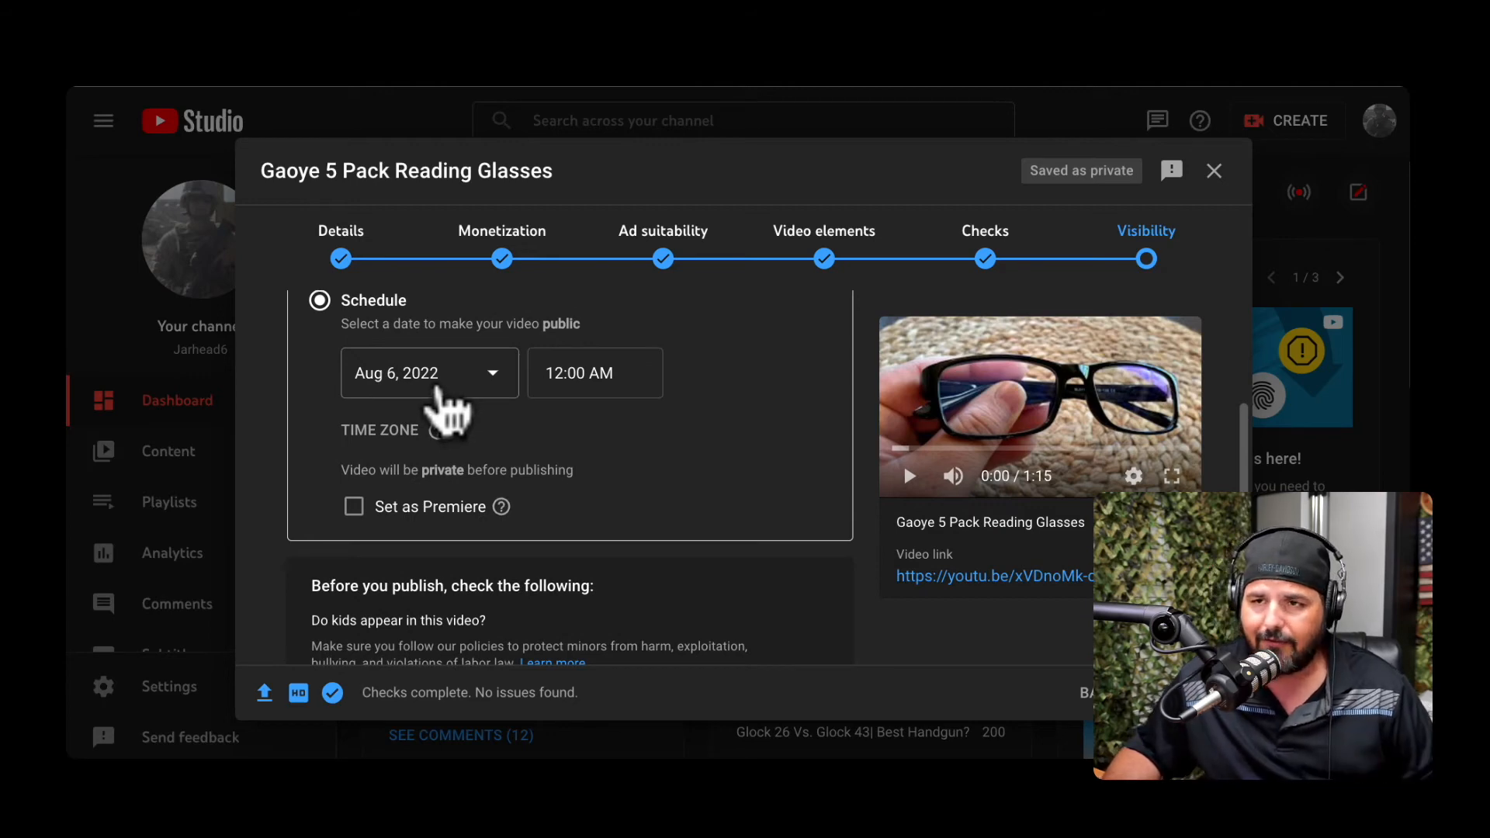
left_click(436, 380)
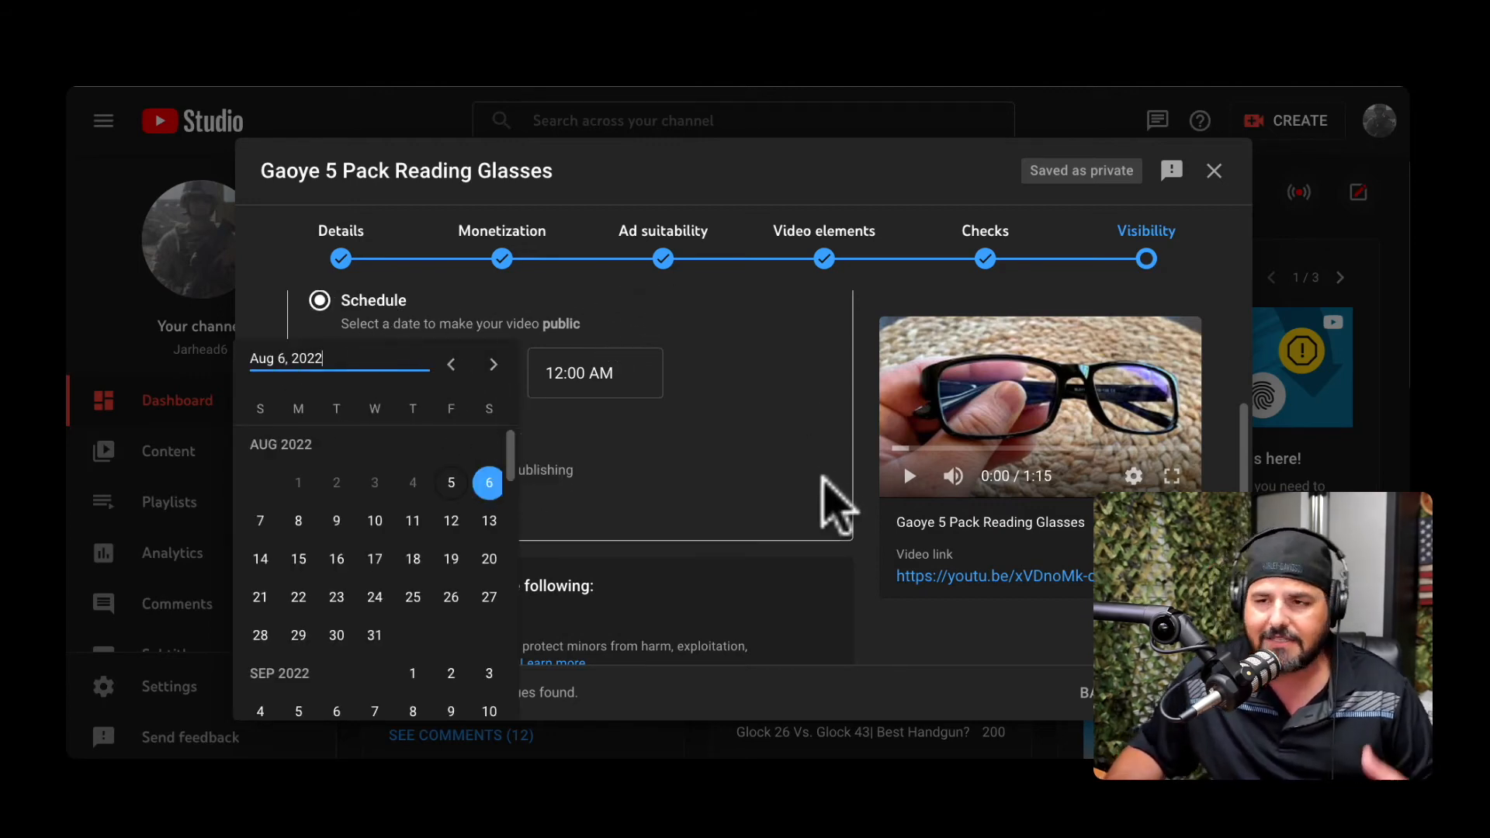
left_click(861, 613)
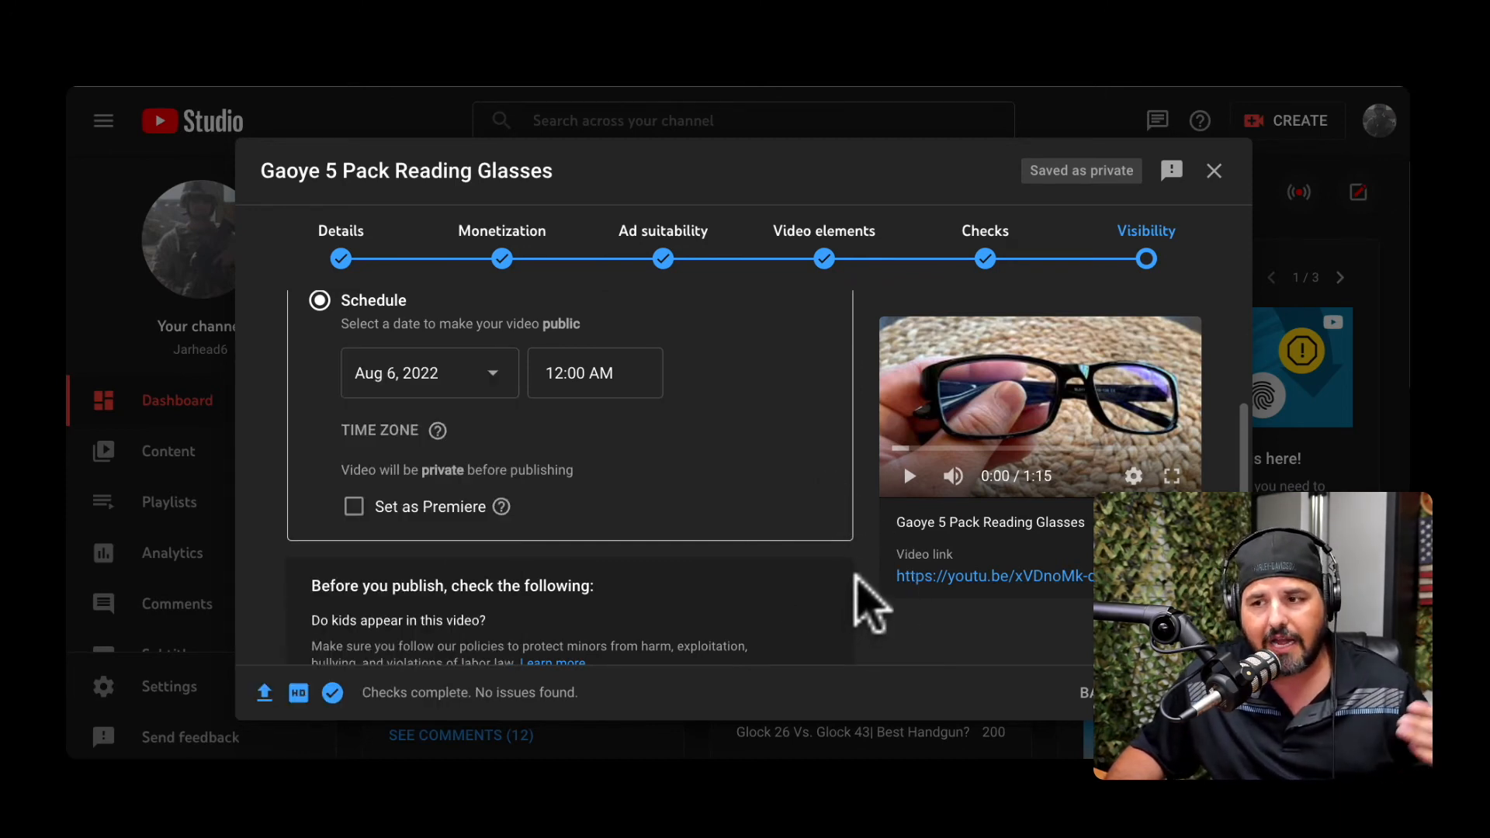
left_click(354, 508)
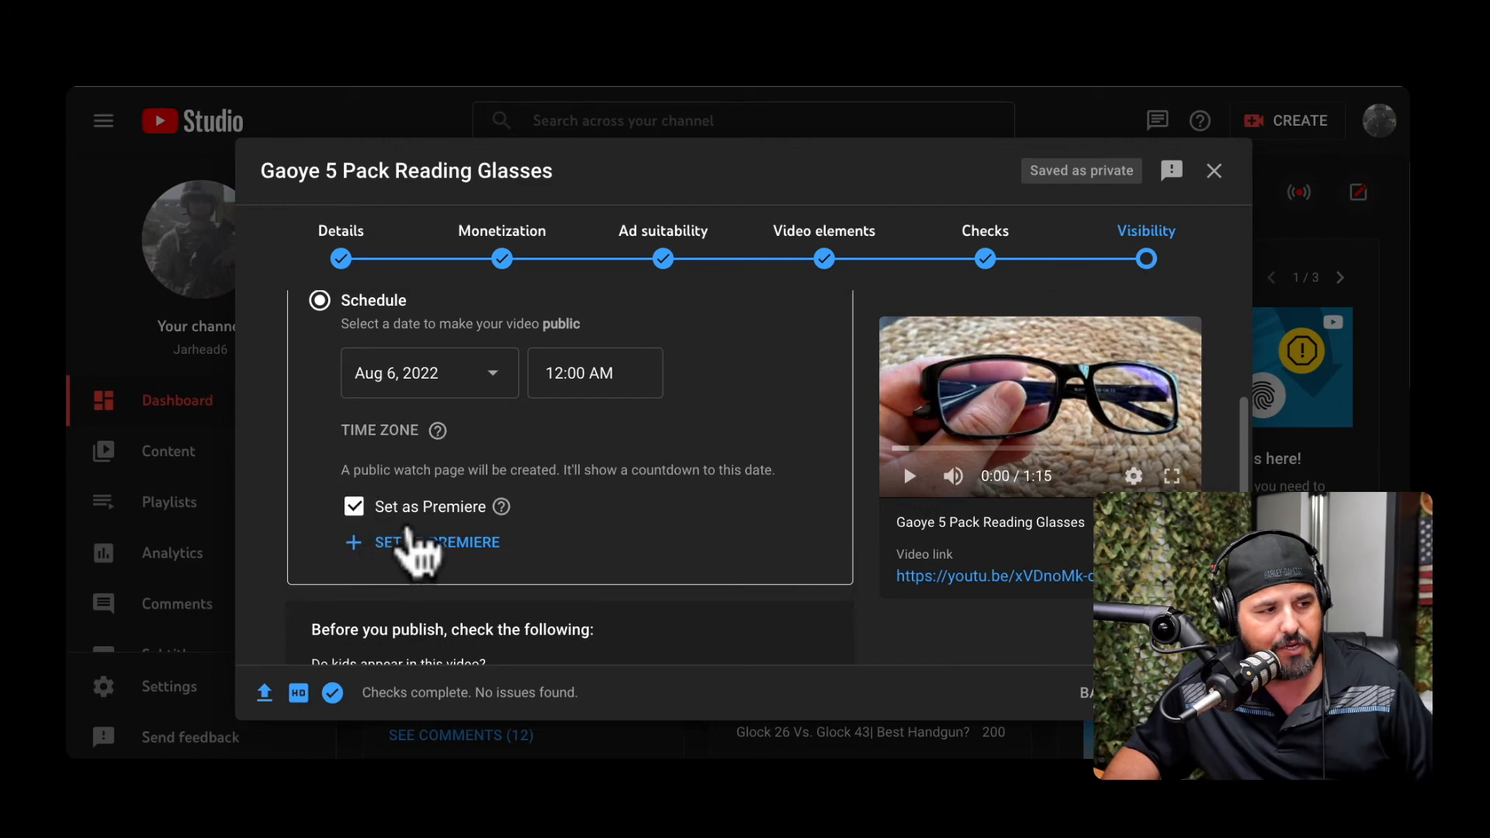
Preview the Premiere Classic countdown in the Premiere setup, look through the available countdown themes, and leave without saving
left_click(409, 543)
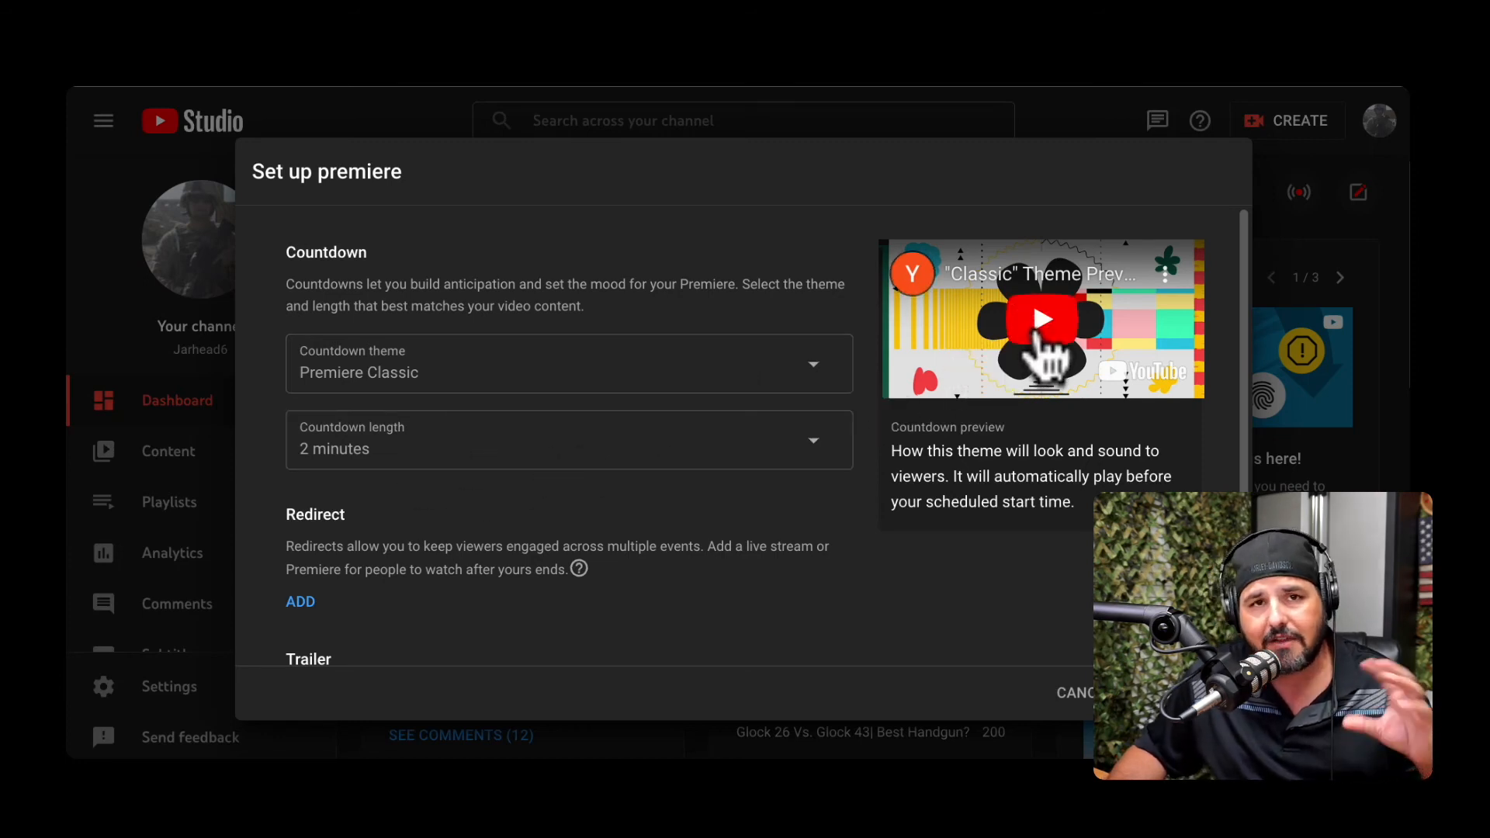
left_click(1043, 333)
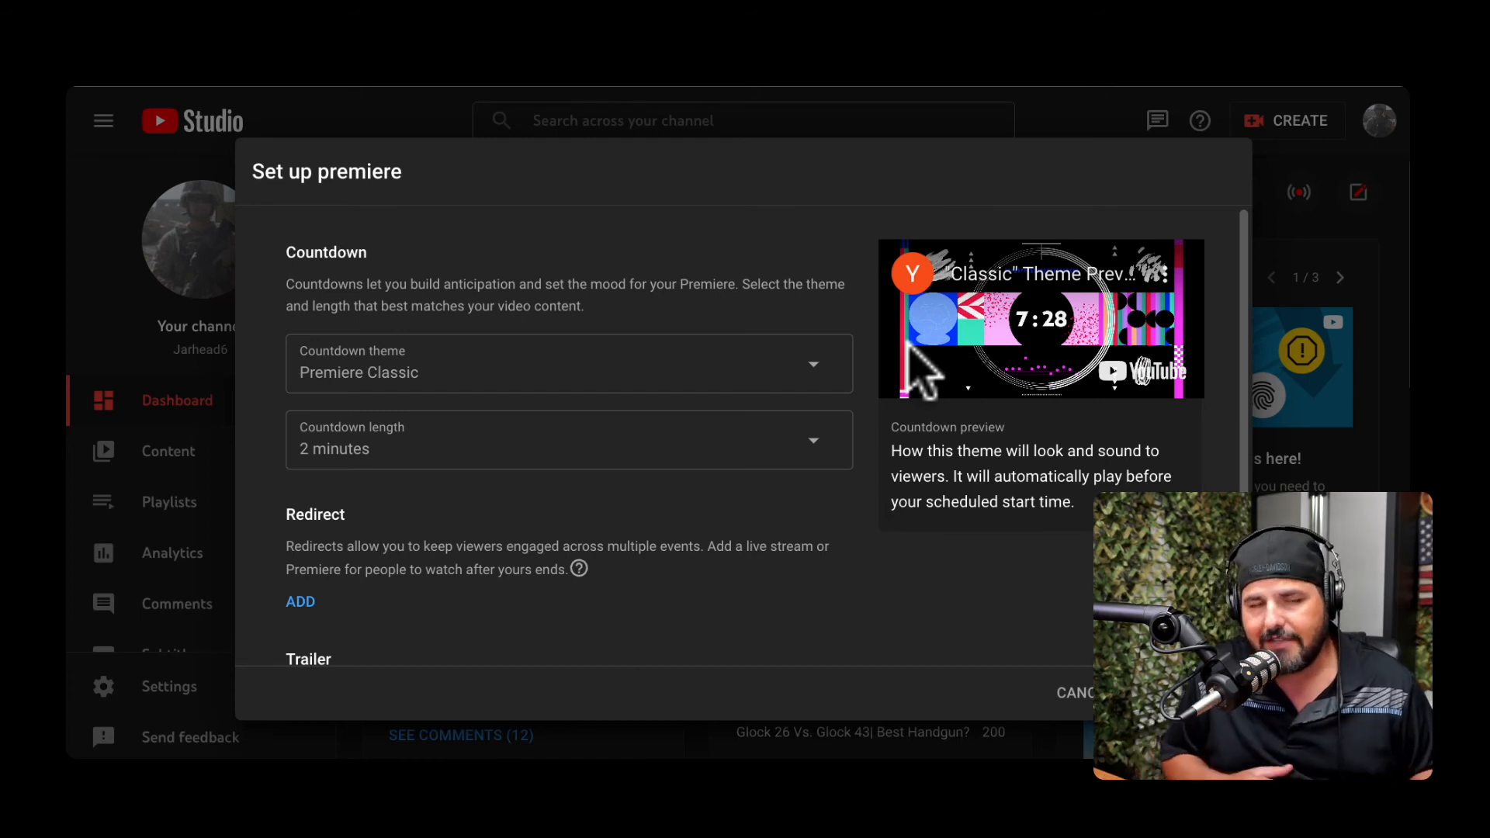
left_click(563, 367)
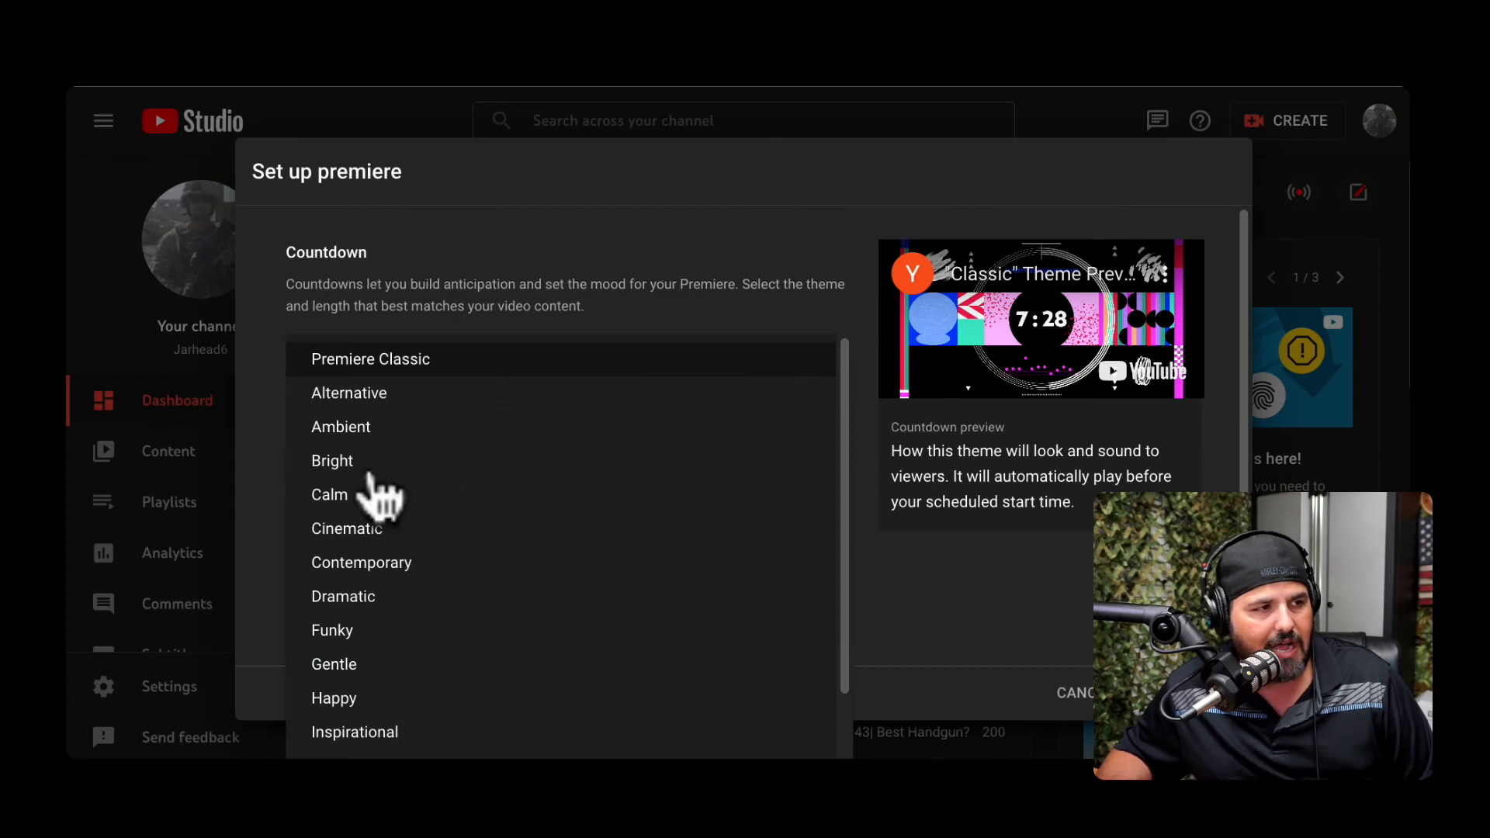
left_click(730, 226)
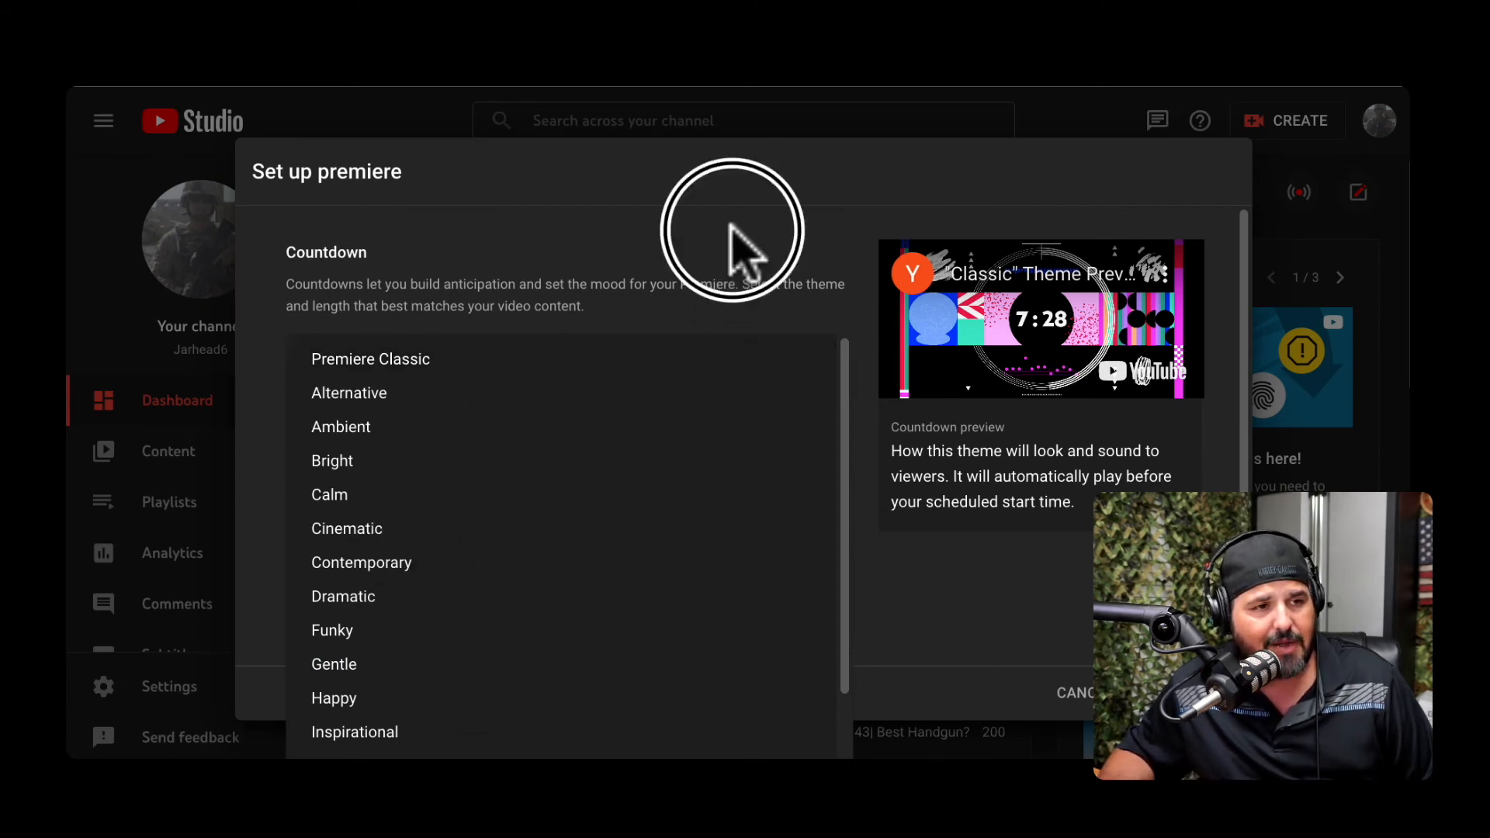
left_click(1078, 694)
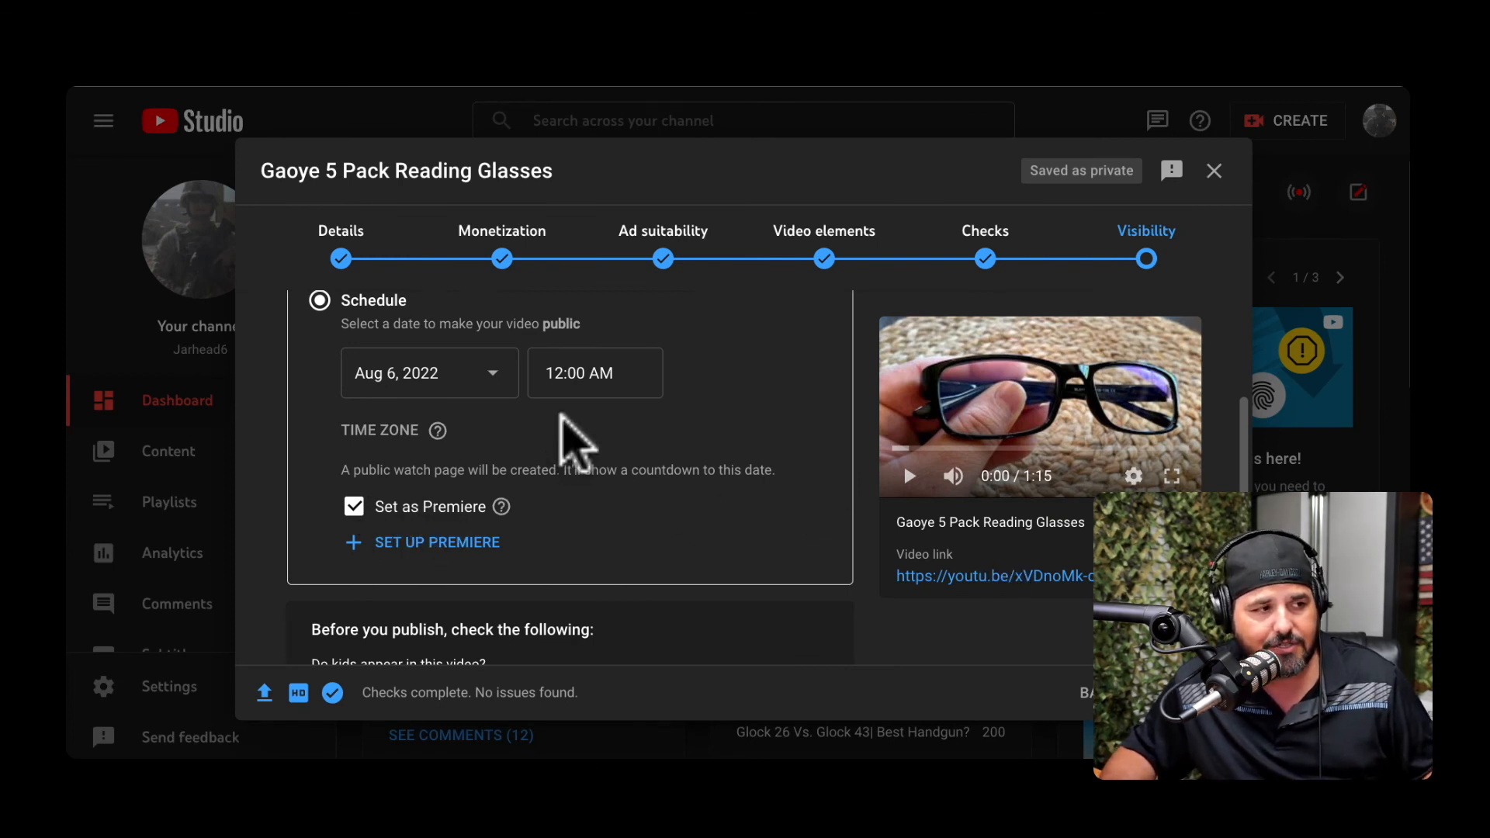
Set the Premiere date to Aug 8, 2022, schedule the video, and check its visibility status in the channel content
left_click(482, 375)
left_click(299, 521)
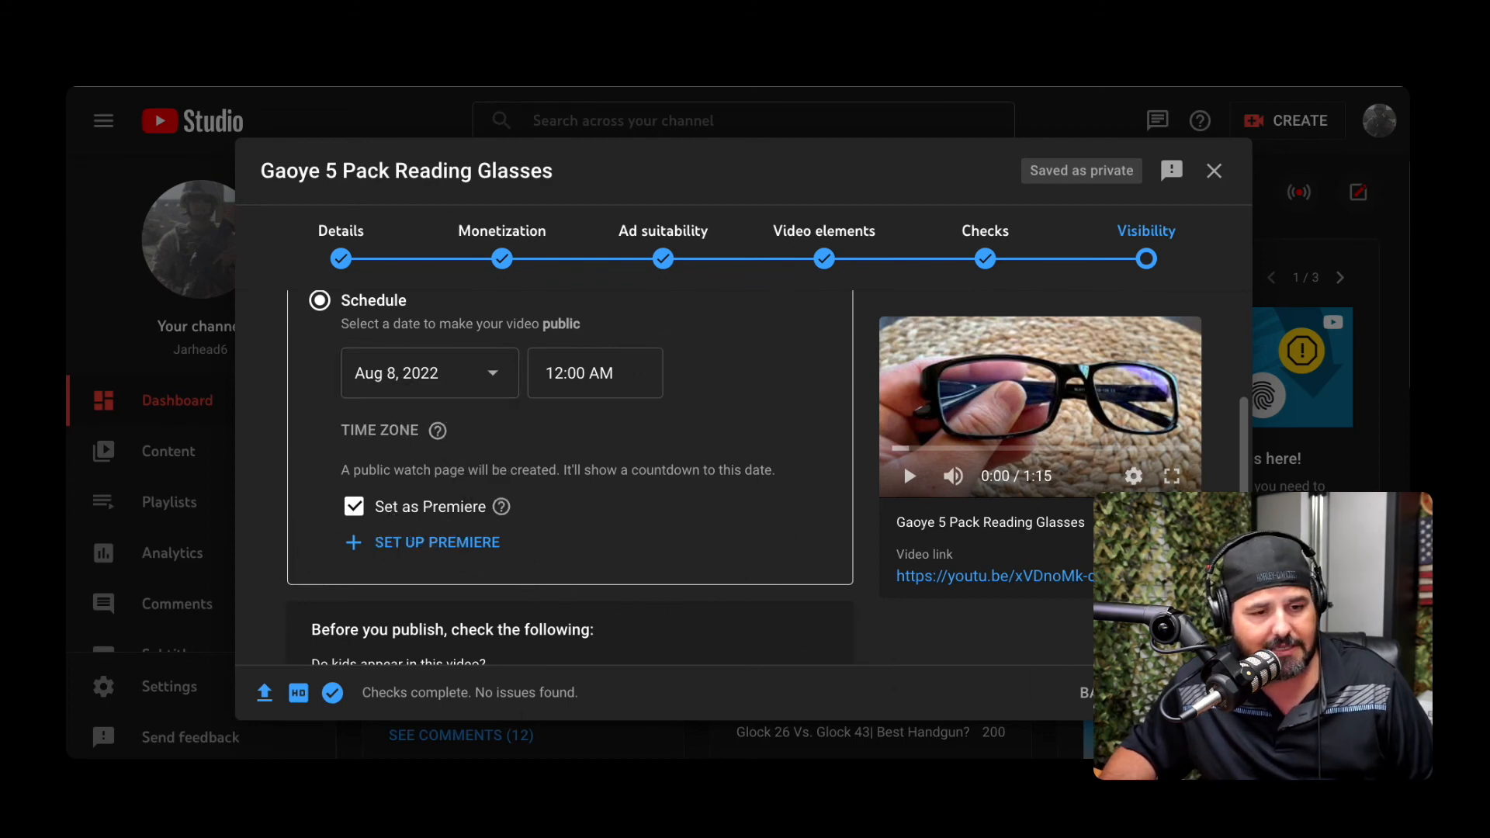
left_click(1183, 693)
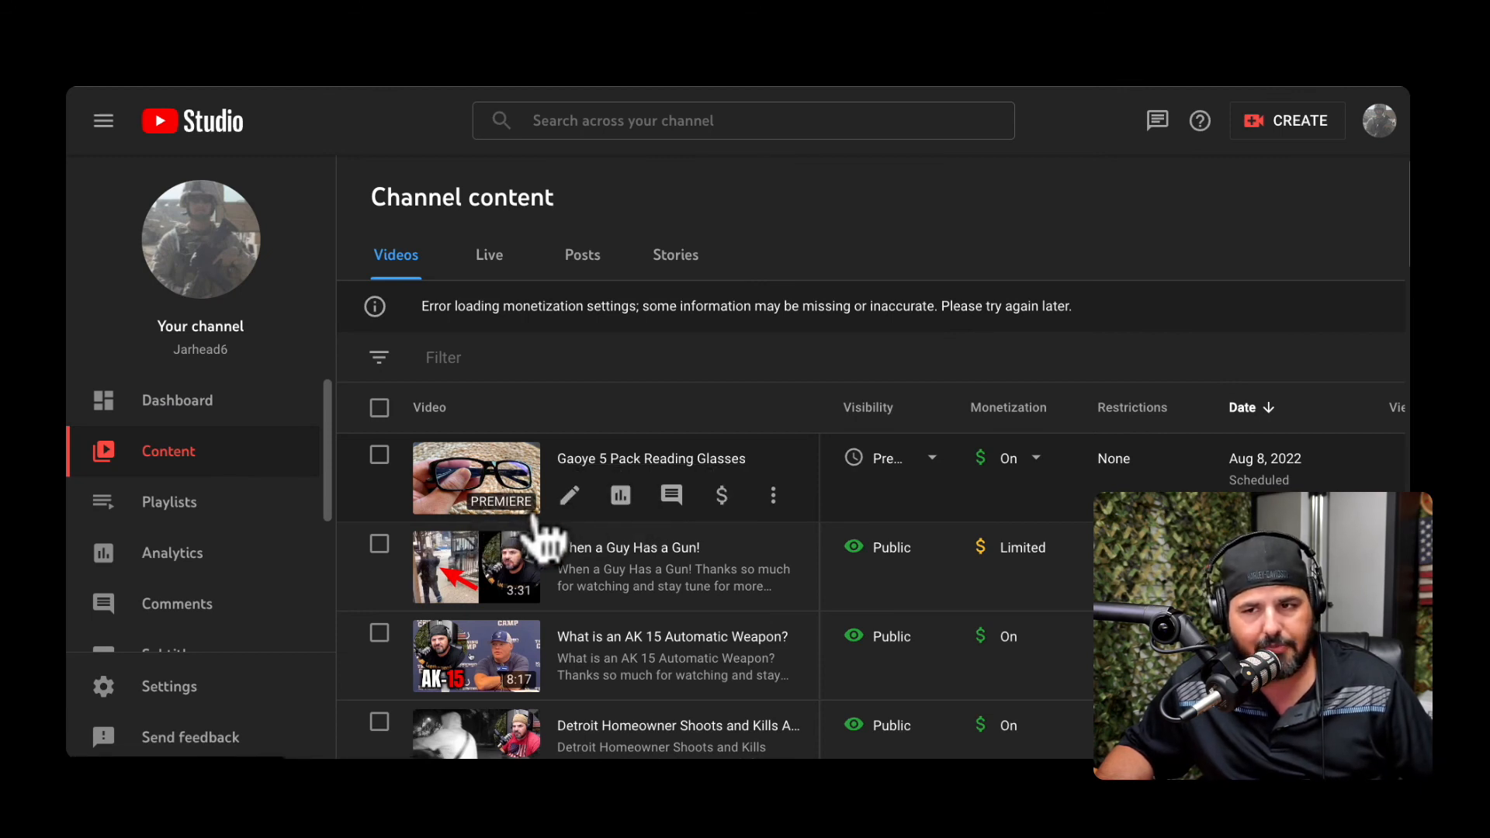
mouse_move(881, 458)
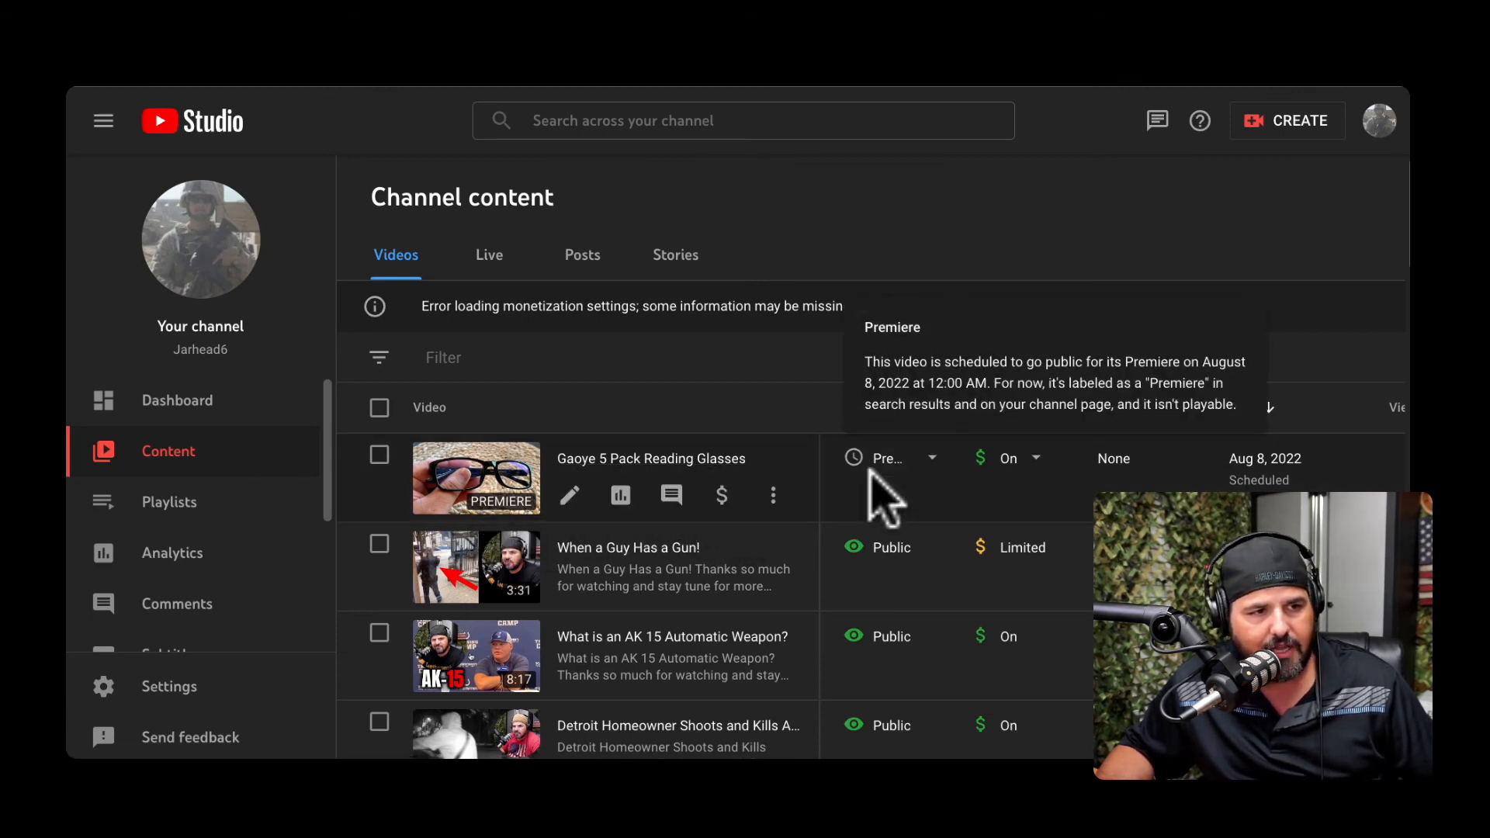